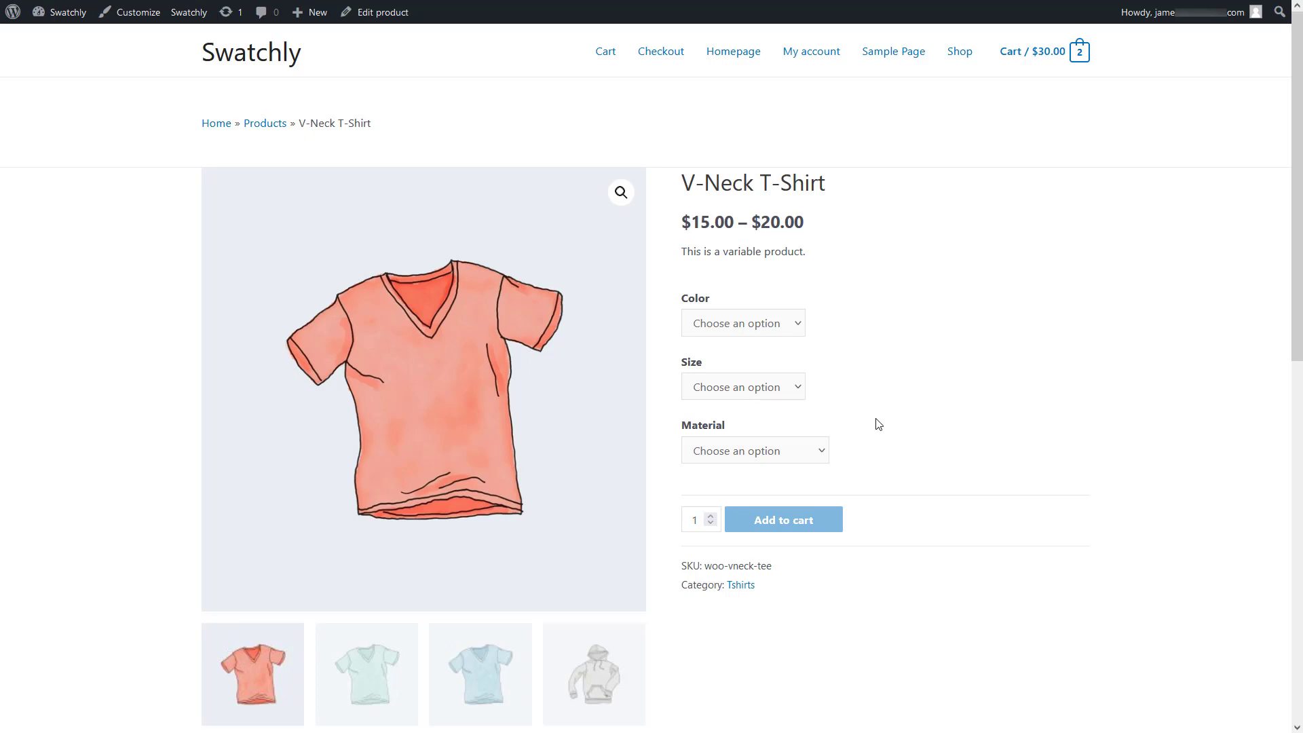
# - Look at the V-Neck T-Shirt's Color options and close the list without choosing one
pyautogui.click(798, 325)
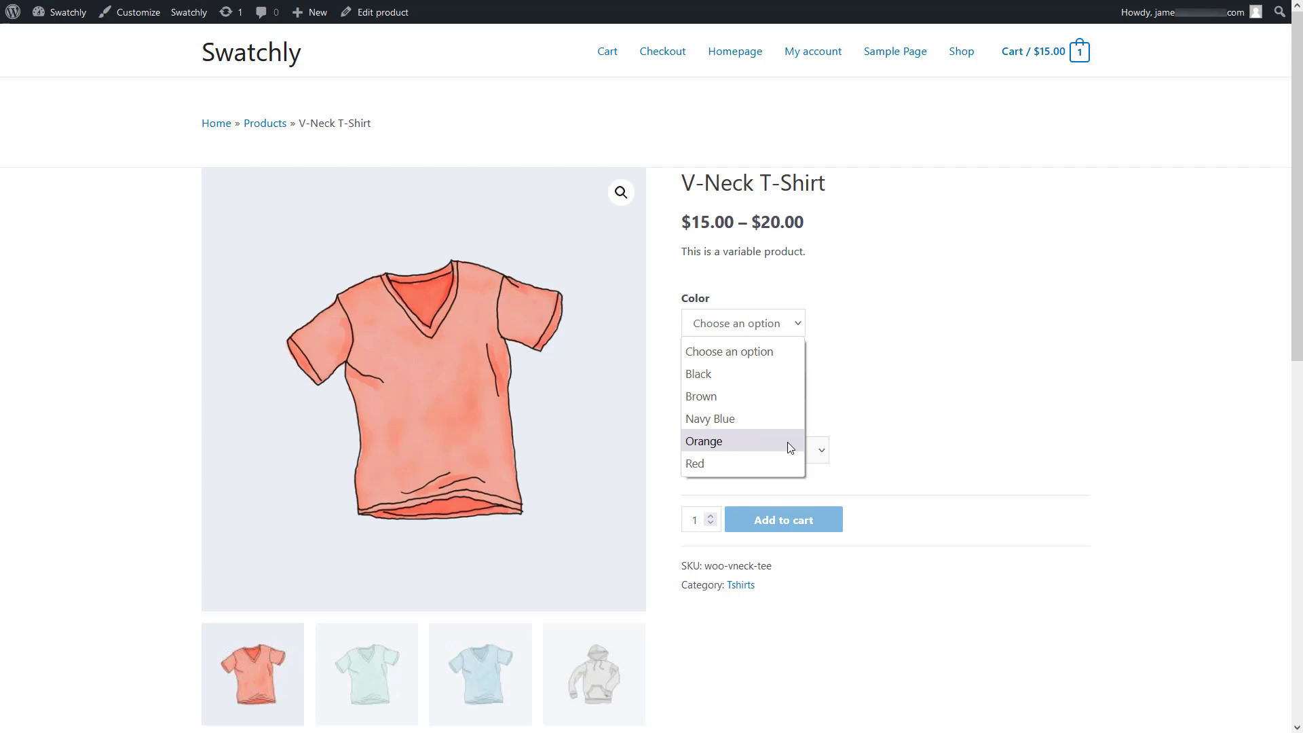
pyautogui.click(832, 408)
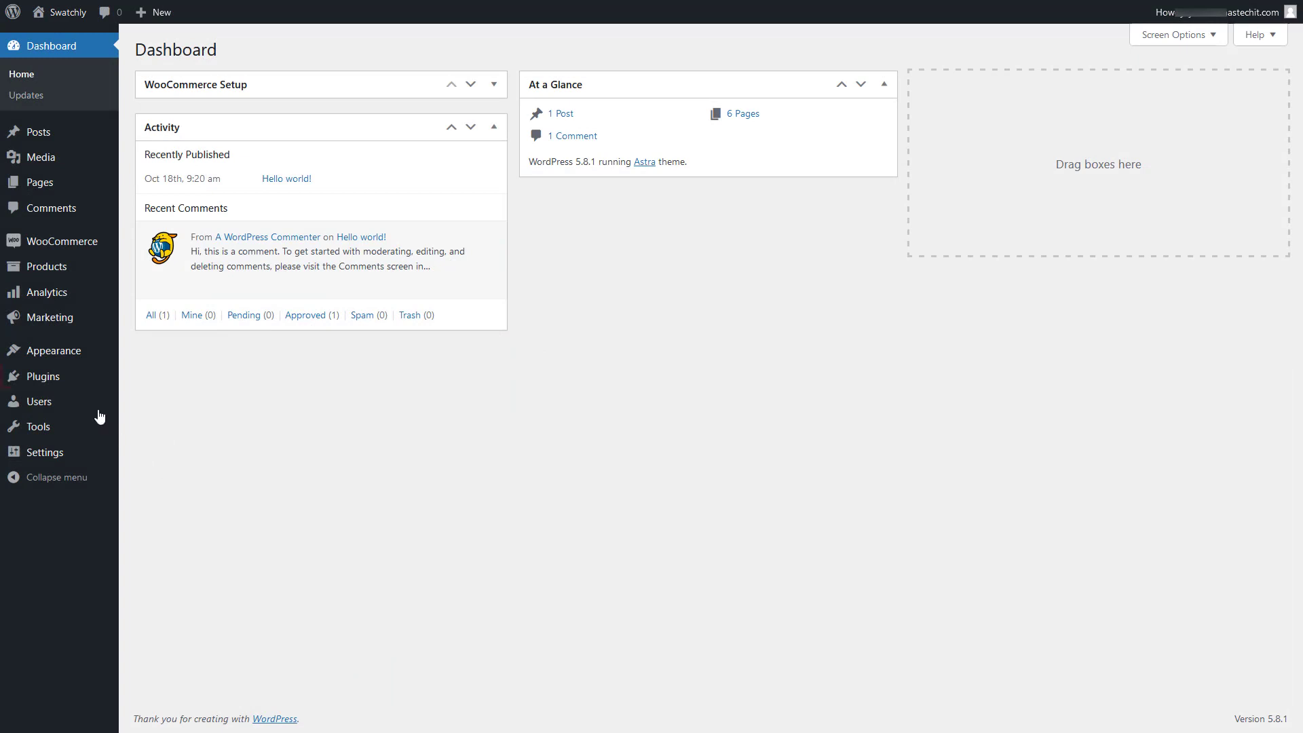
# - Upload swatchly-pro-installable-1.0.4.zip from Plugins > Add New and install it
pyautogui.moveTo(51, 375)
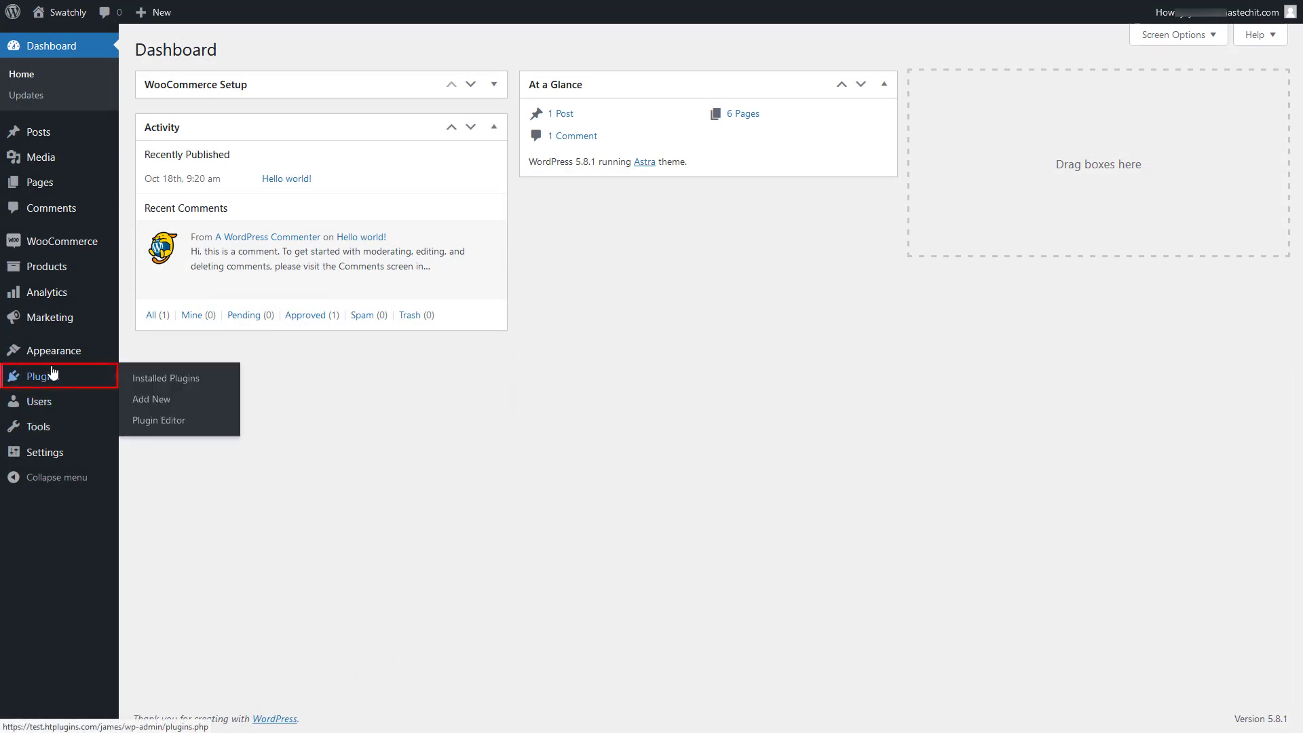
pyautogui.click(145, 401)
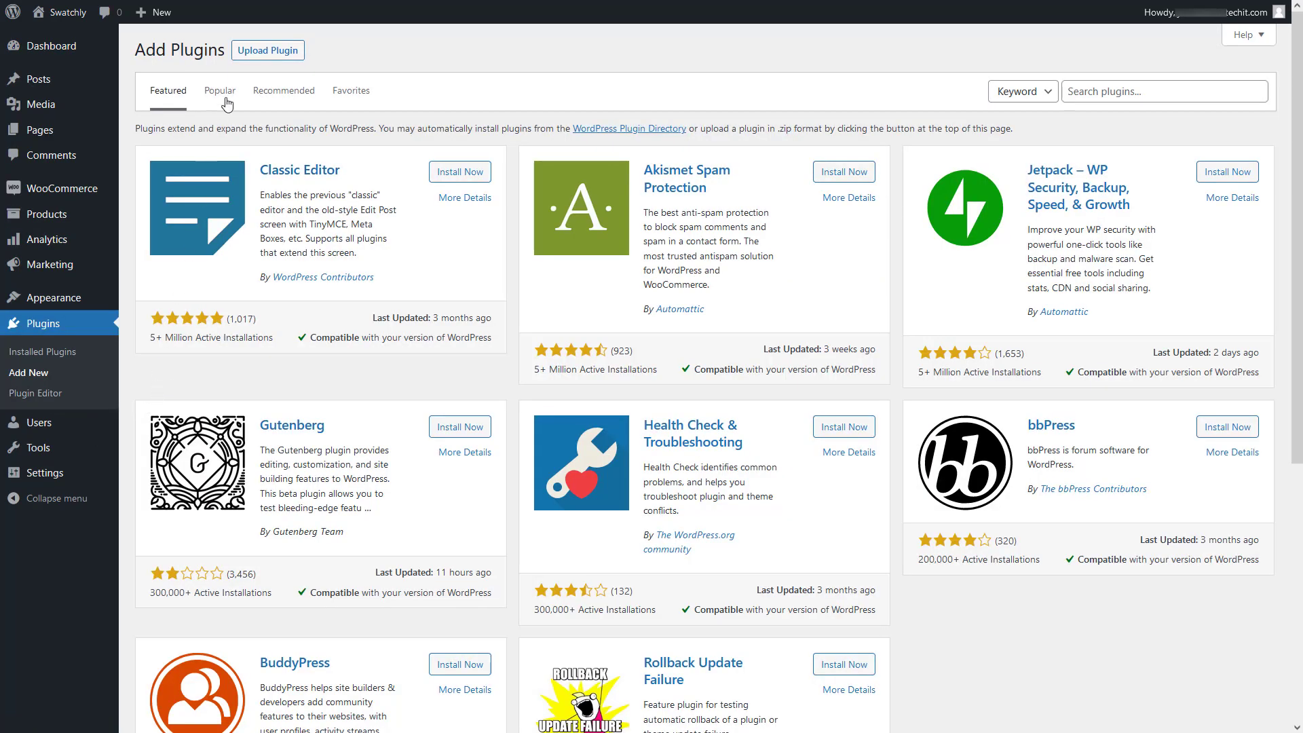
pyautogui.click(252, 57)
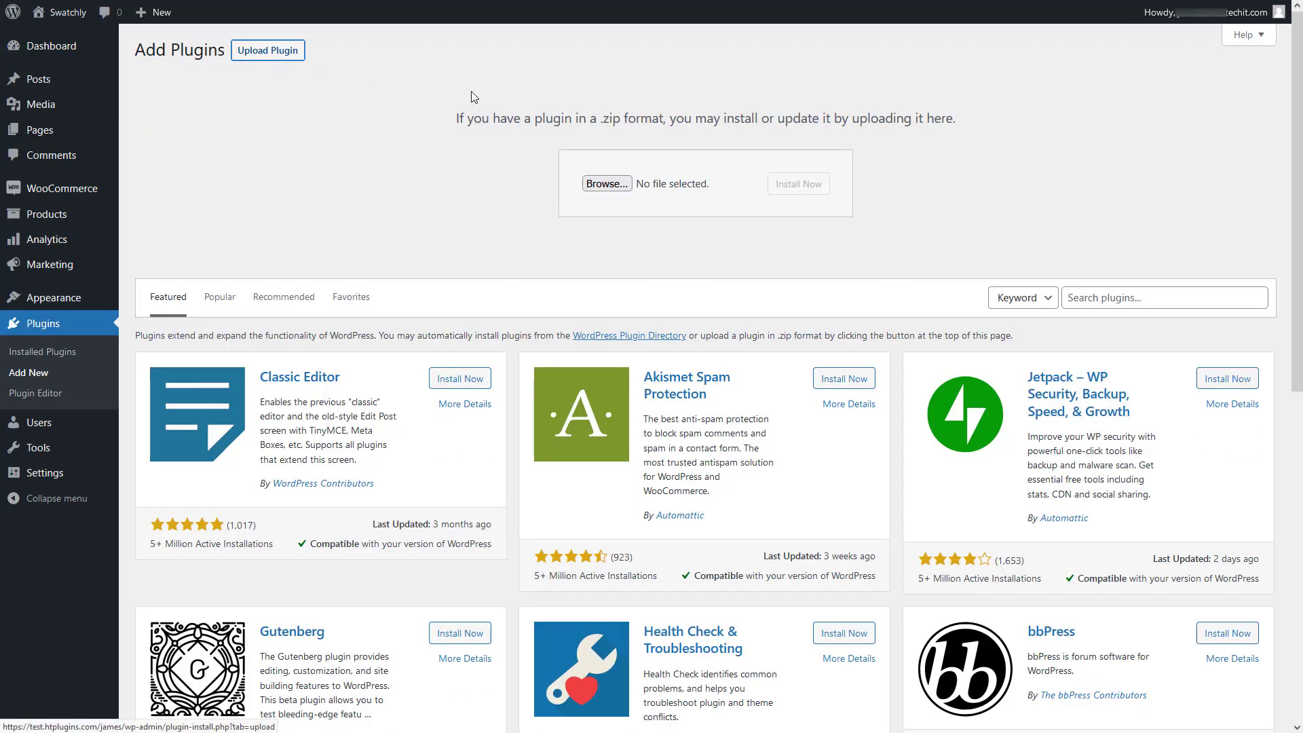
pyautogui.click(600, 180)
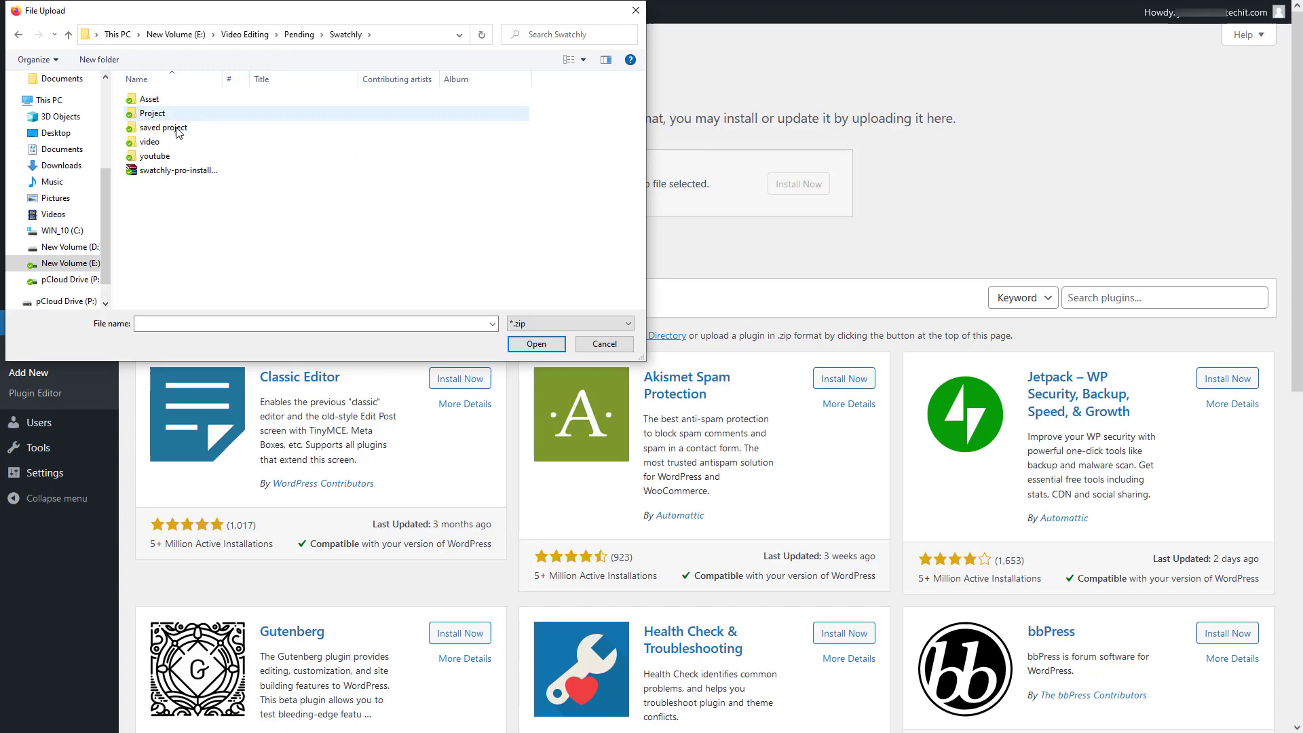
pyautogui.click(174, 177)
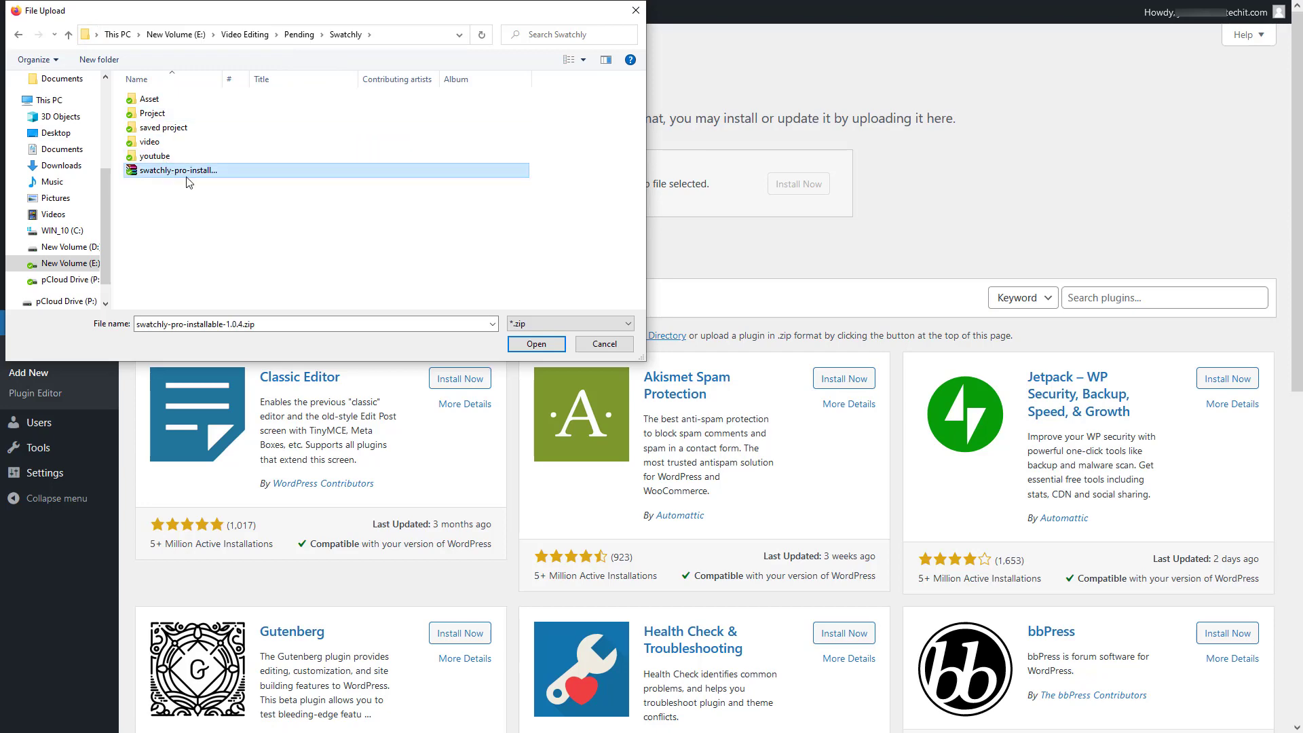
pyautogui.click(531, 345)
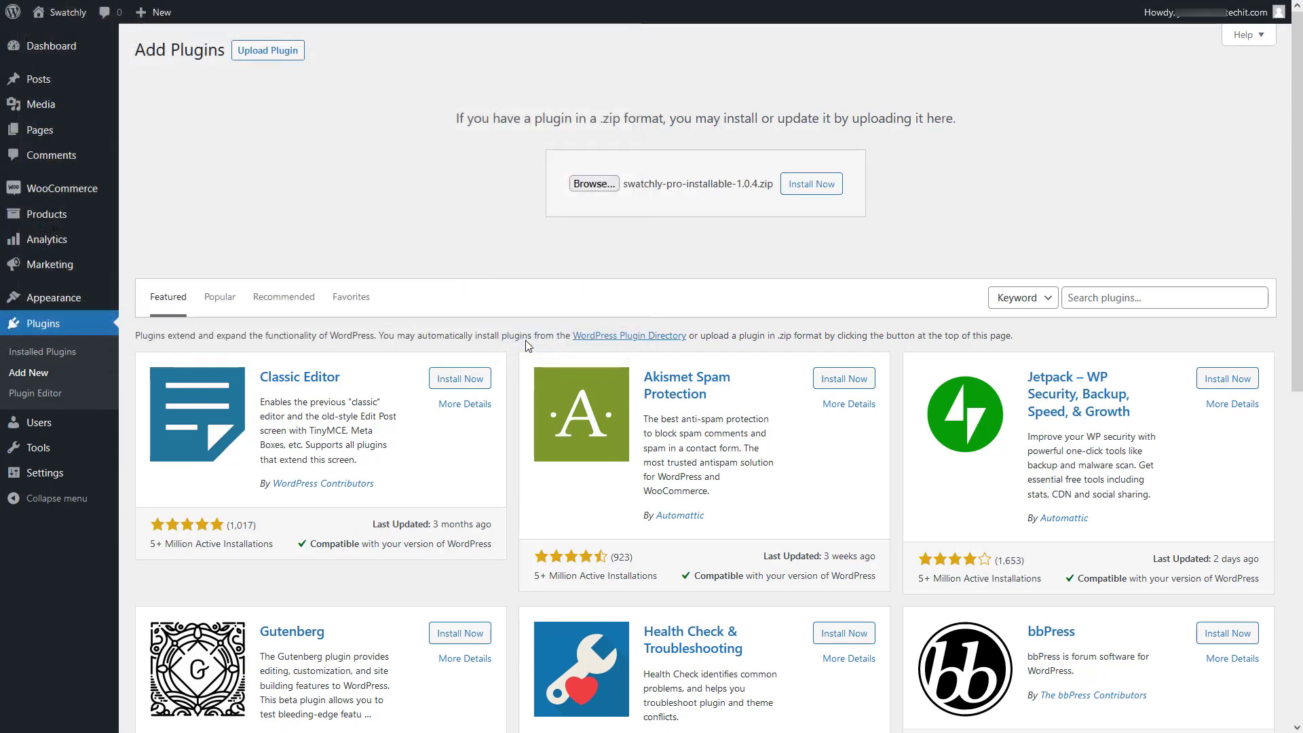
pyautogui.click(791, 186)
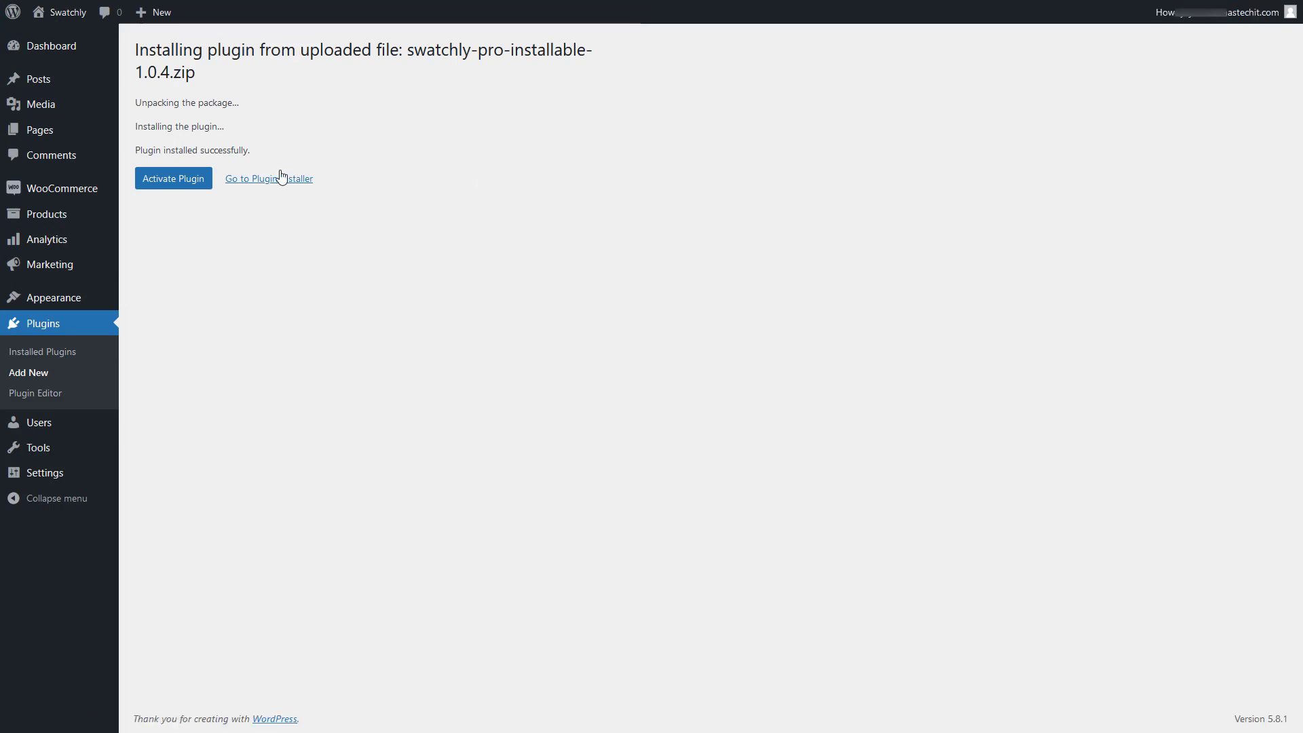
# - Activate Swatchly Pro and save its settings with Auto Convert Dropdowns To Label unchecked
pyautogui.click(199, 178)
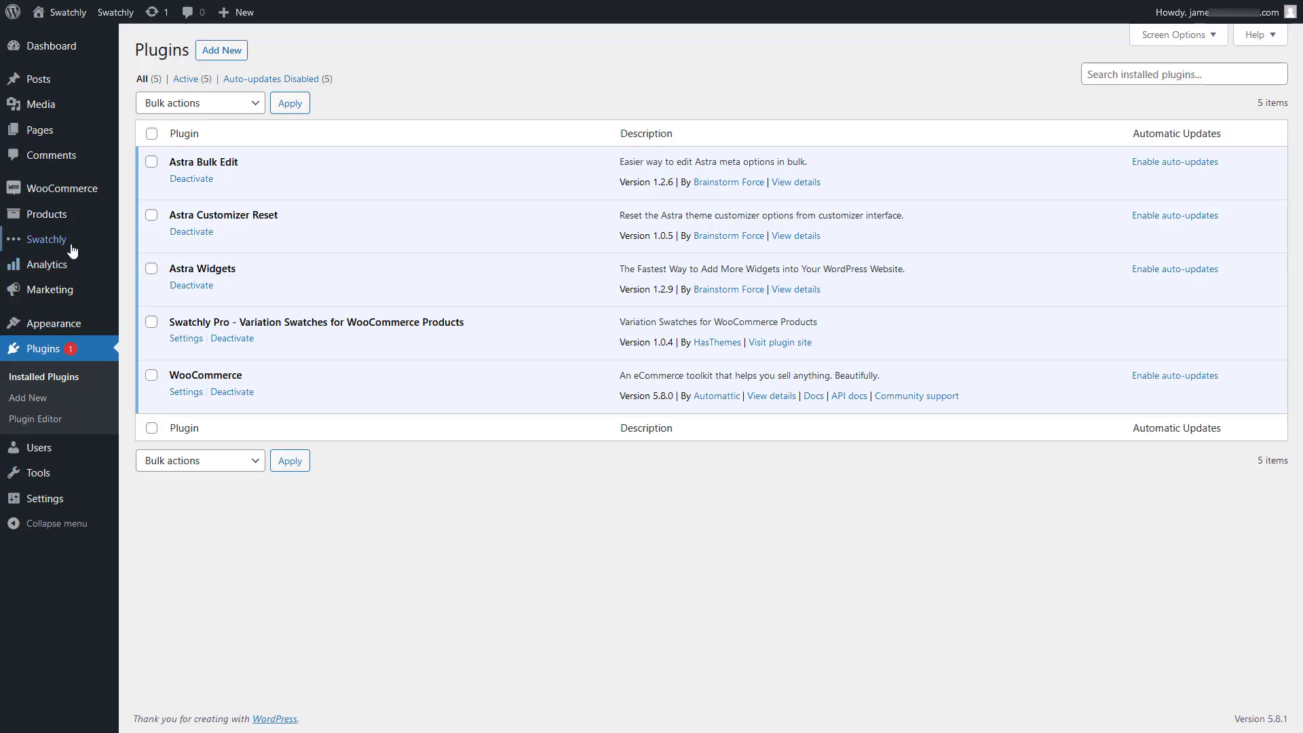
pyautogui.moveTo(68, 243)
pyautogui.click(145, 244)
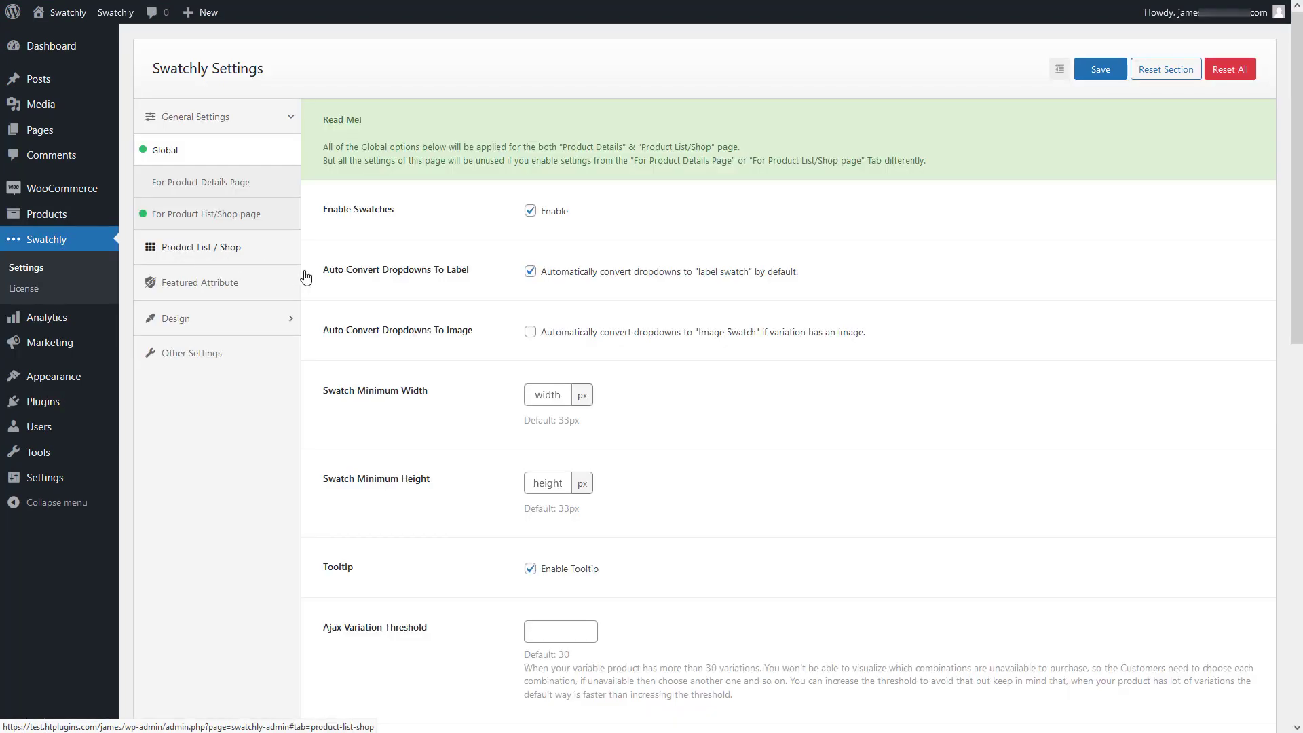
pyautogui.click(531, 273)
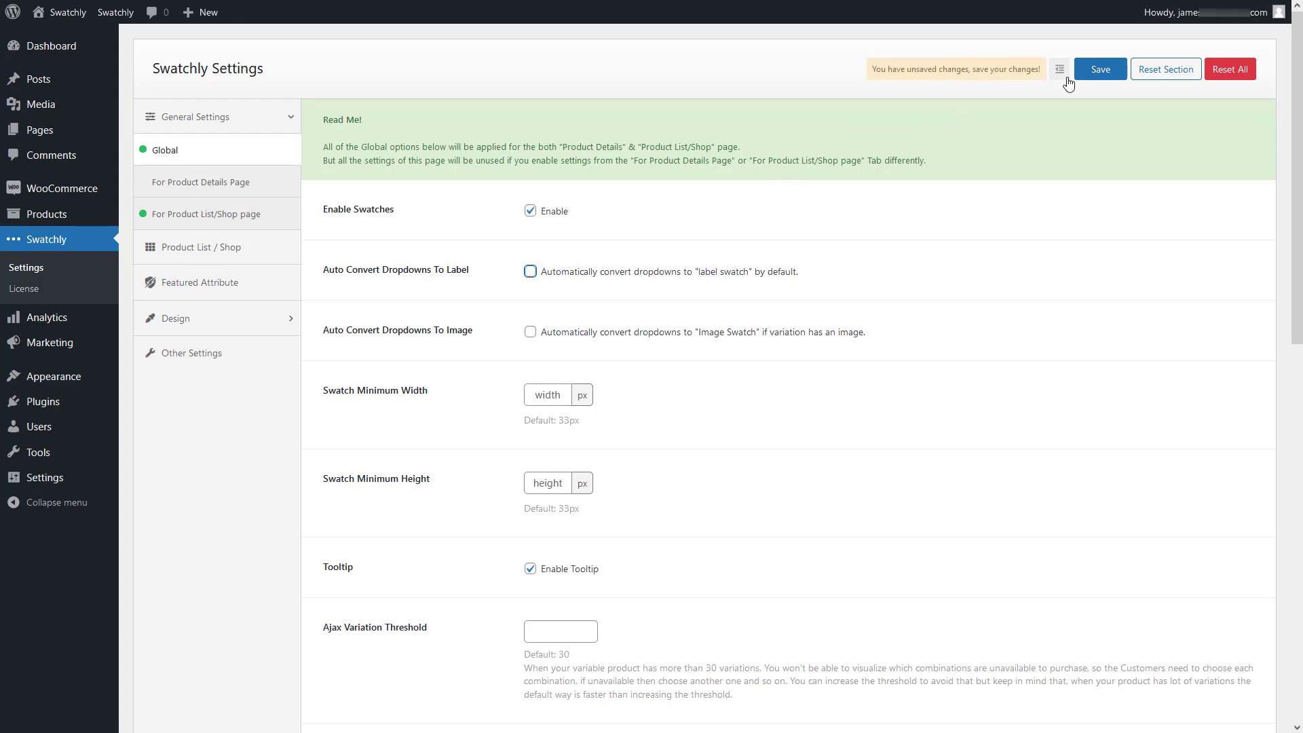
pyautogui.click(1100, 71)
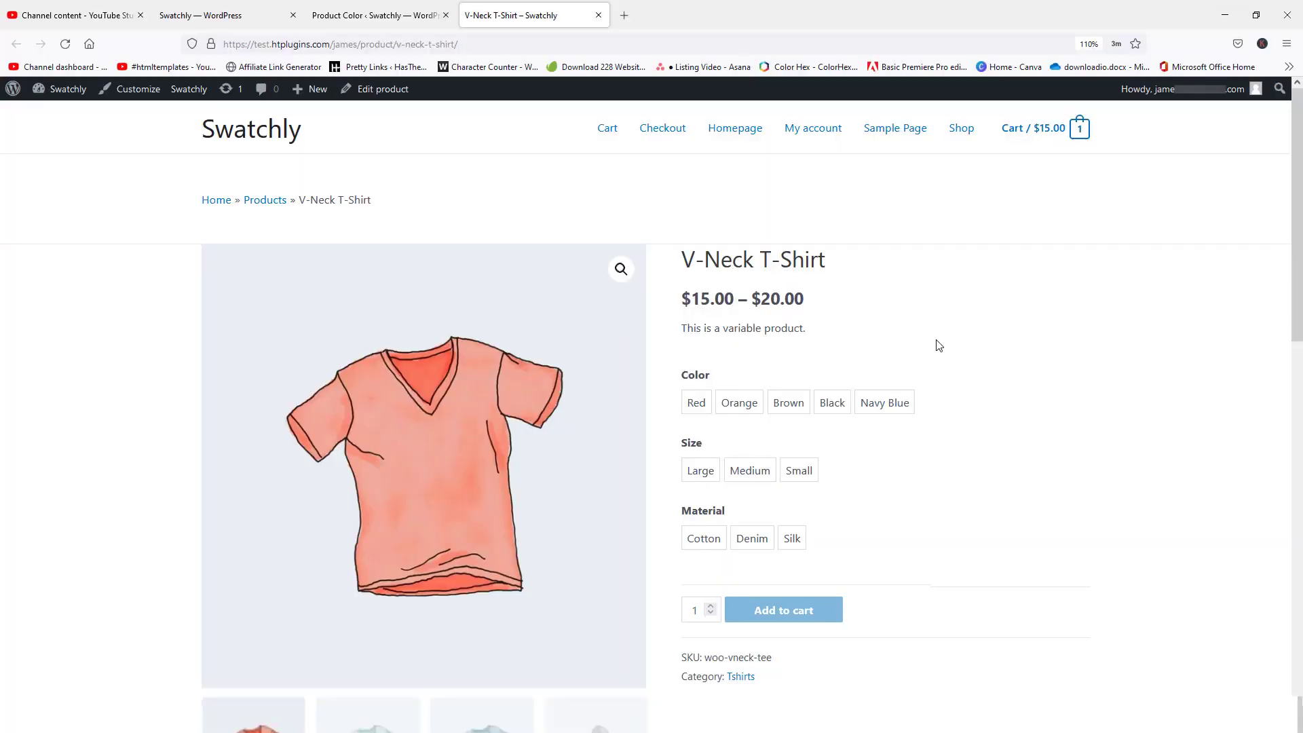
# - Reload the V-Neck T-Shirt product page and view it fullscreen
pyautogui.rightClick(937, 342)
pyautogui.click(1024, 355)
pyautogui.press('F11')
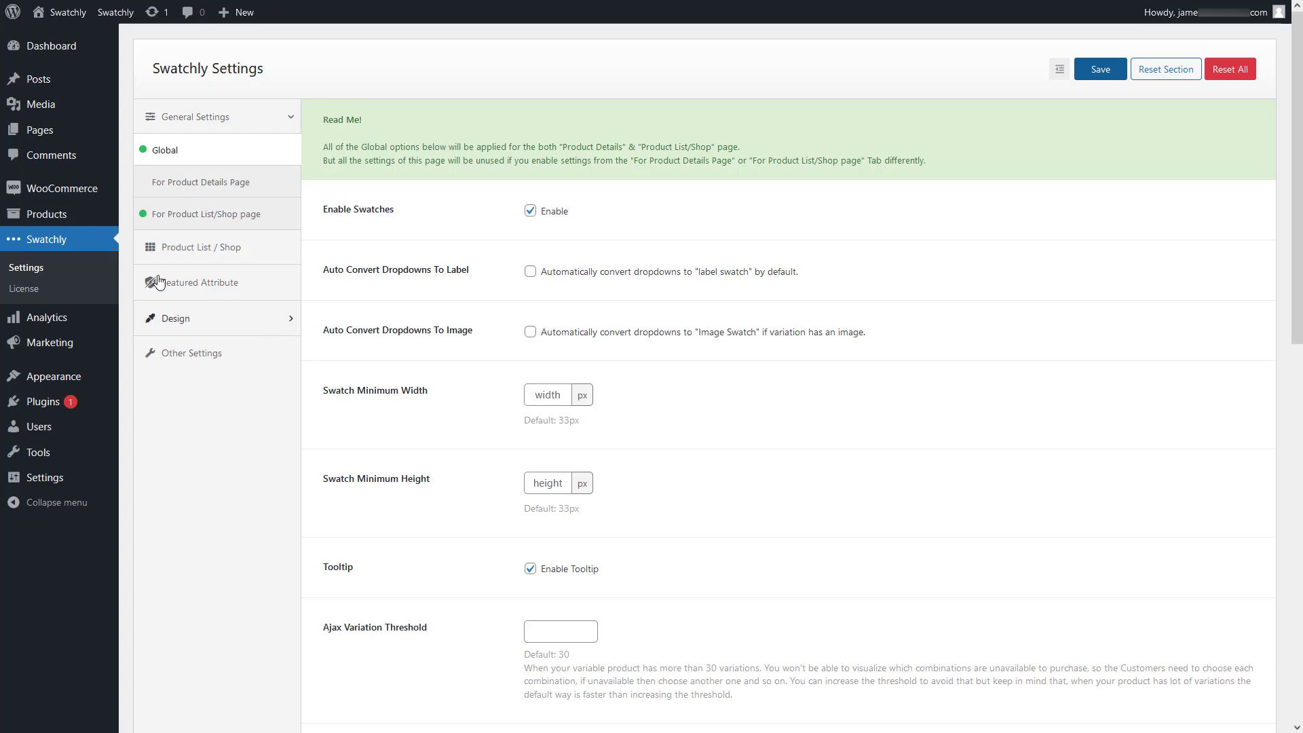
# - Set the Color attribute's type to Color and update it
pyautogui.moveTo(87, 213)
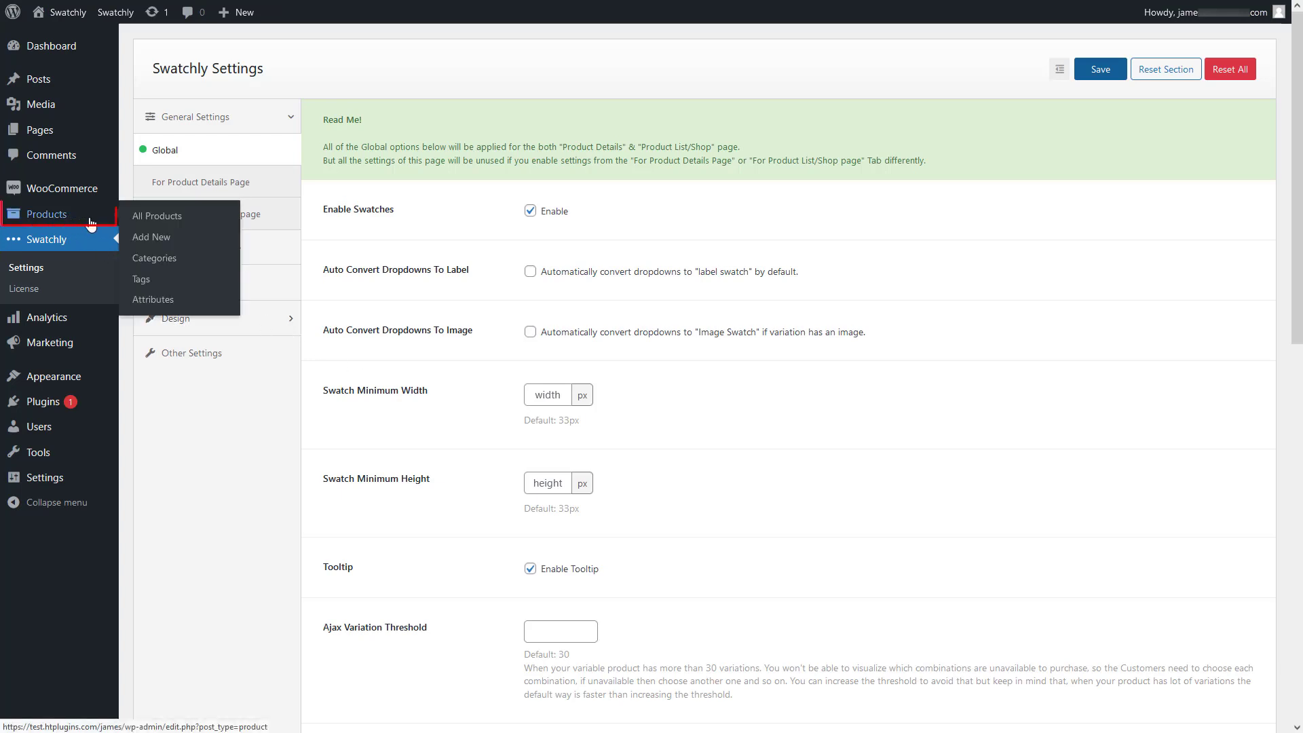
pyautogui.click(156, 301)
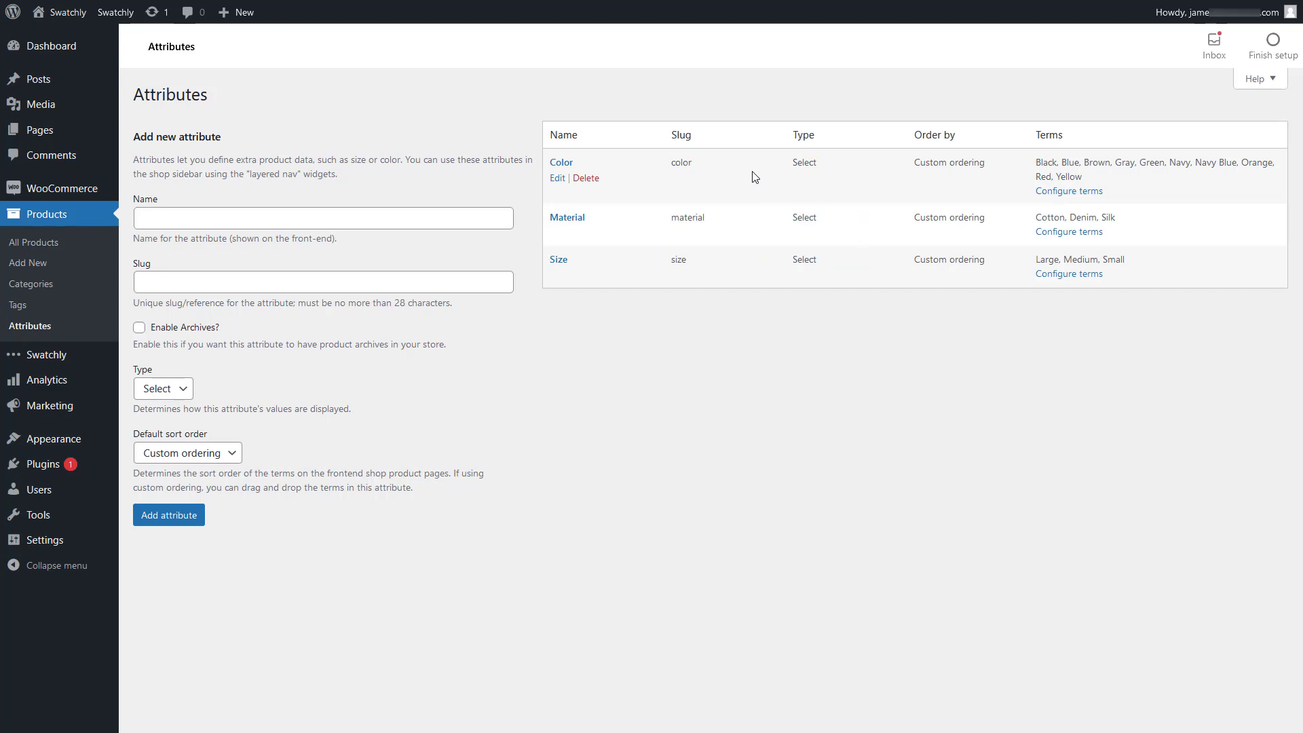
pyautogui.click(557, 178)
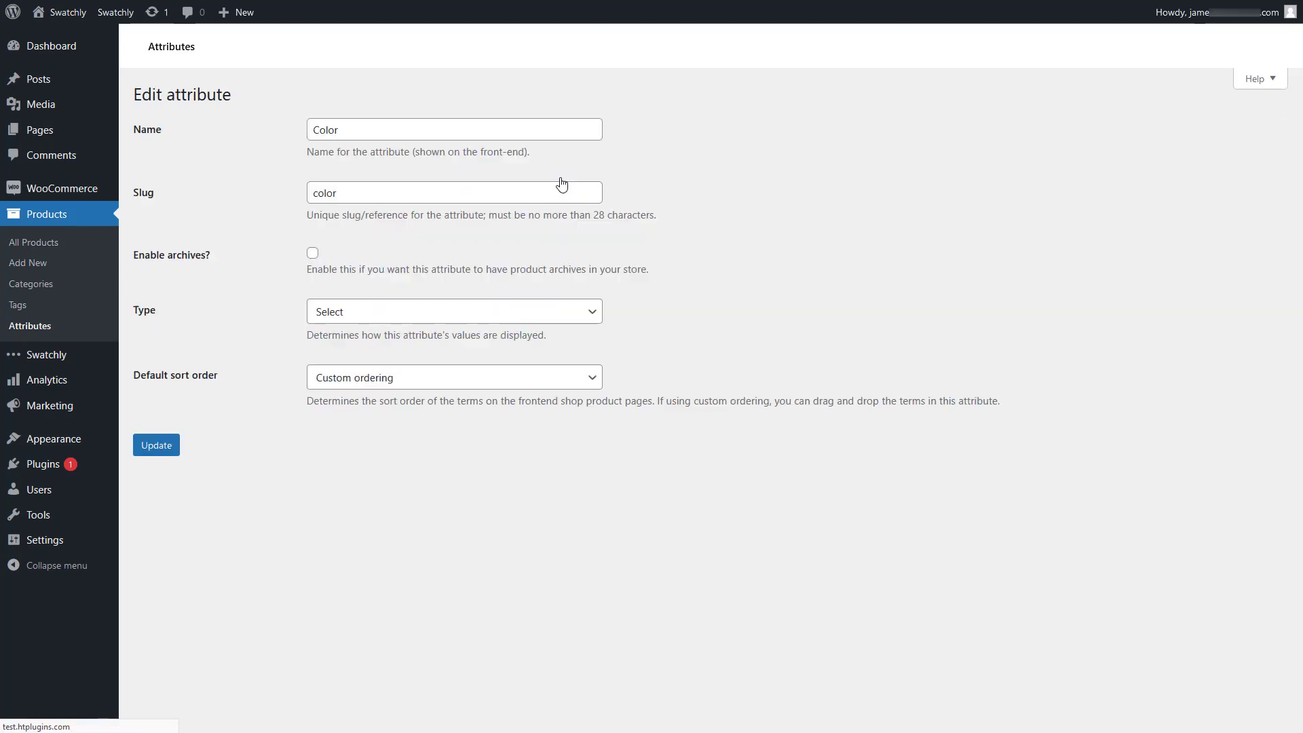
pyautogui.click(517, 313)
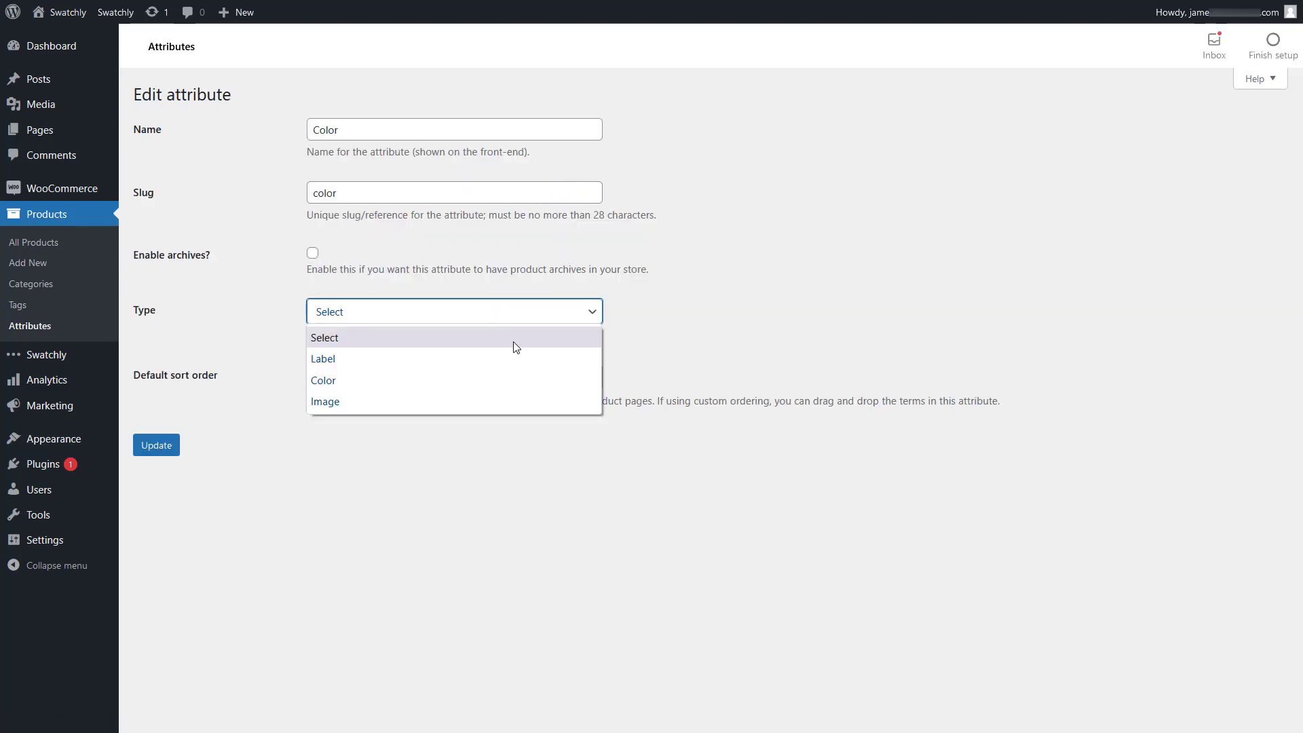
pyautogui.click(513, 379)
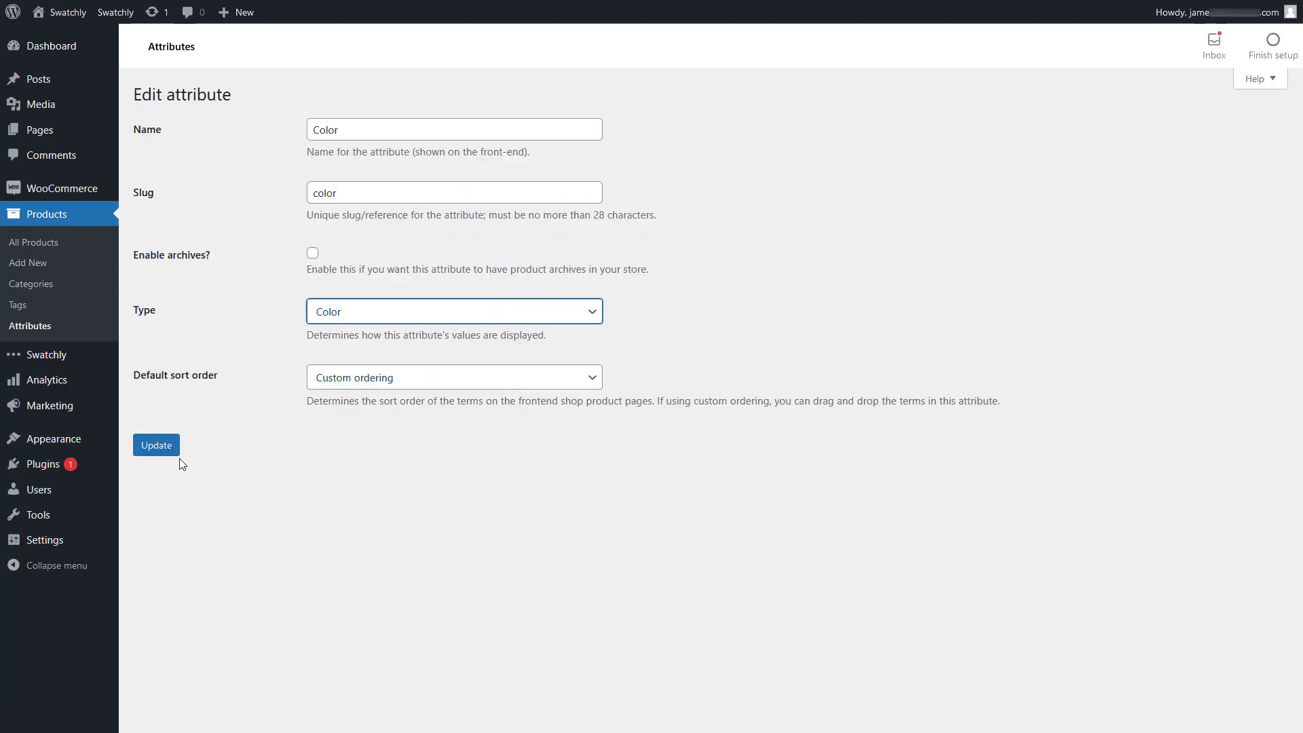
pyautogui.click(158, 447)
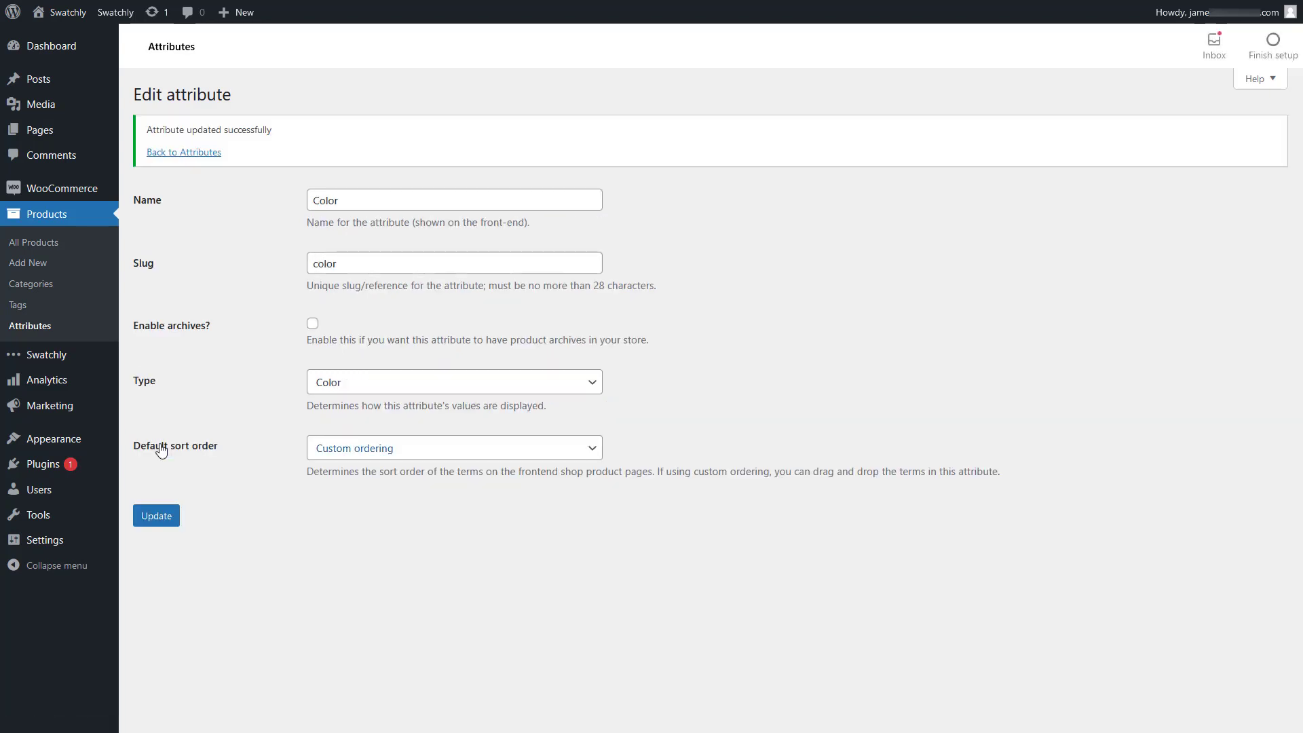
pyautogui.click(220, 154)
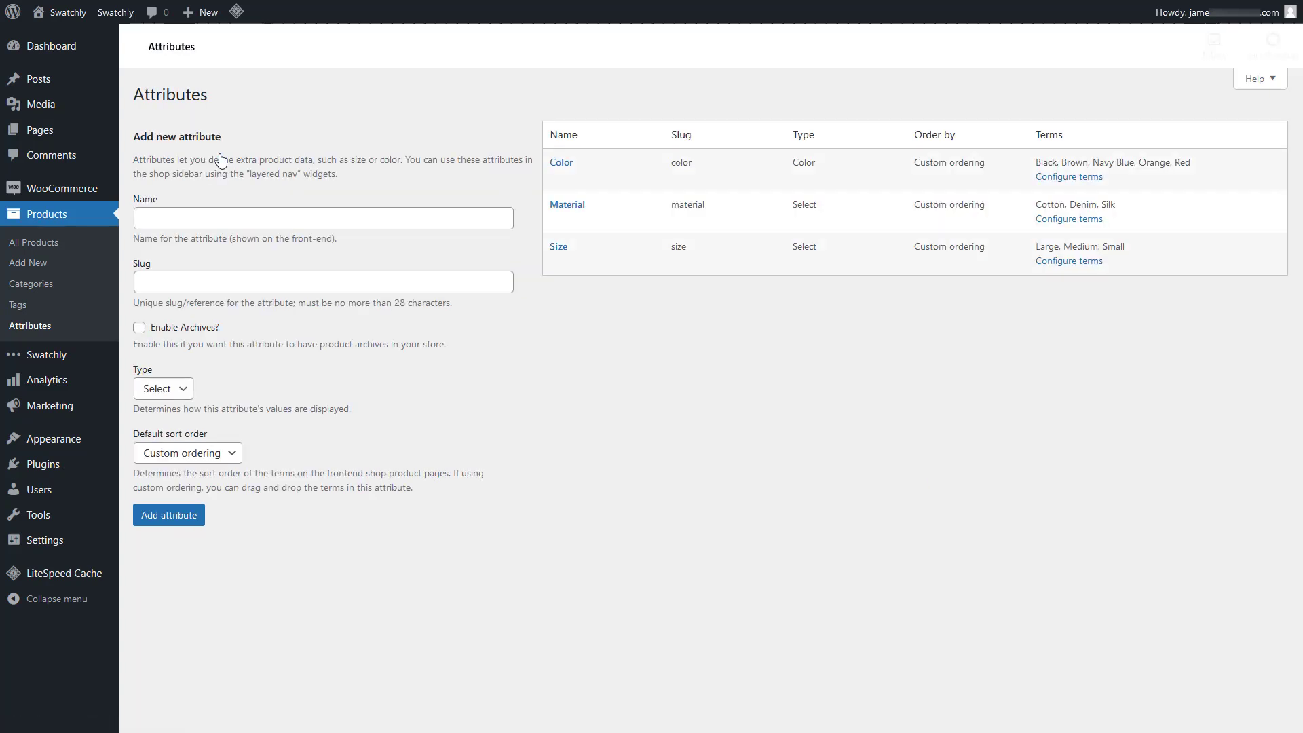
# - Set the Material attribute's type to Image and update it
pyautogui.click(559, 224)
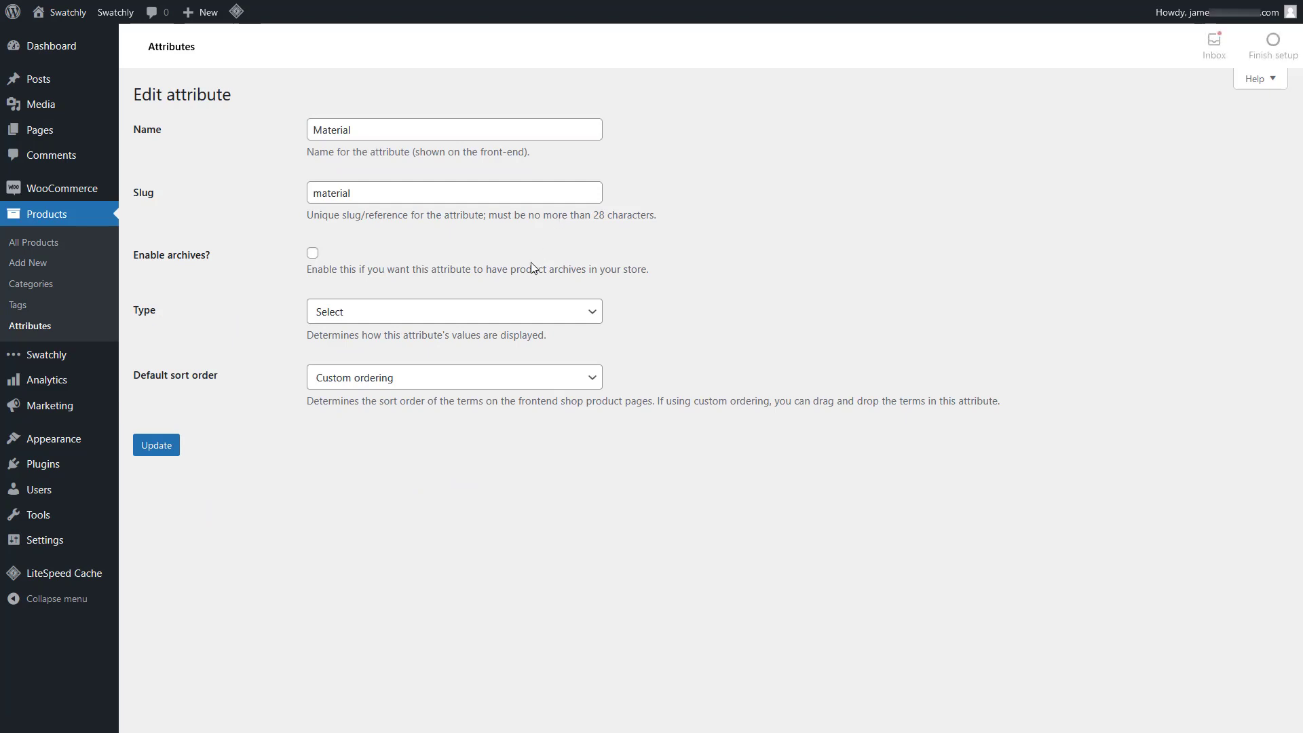
pyautogui.click(512, 313)
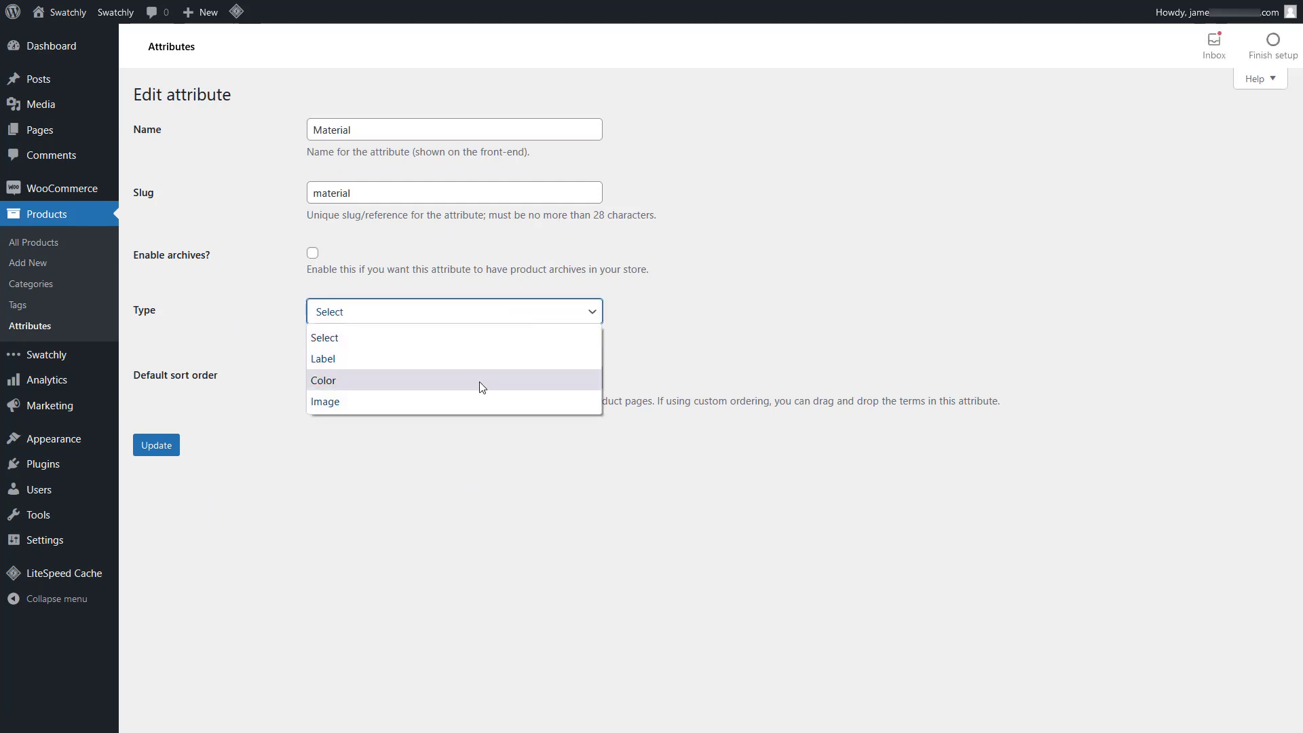
pyautogui.click(474, 397)
pyautogui.click(159, 445)
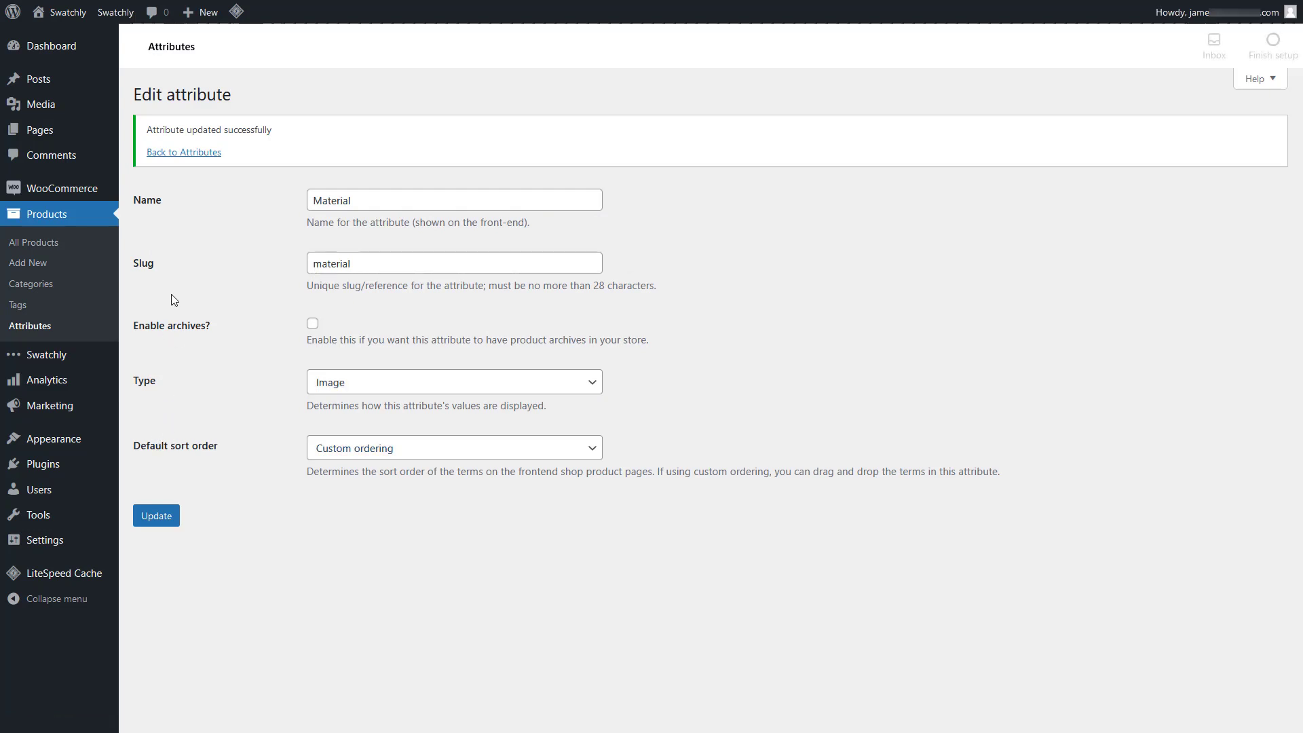
pyautogui.click(195, 153)
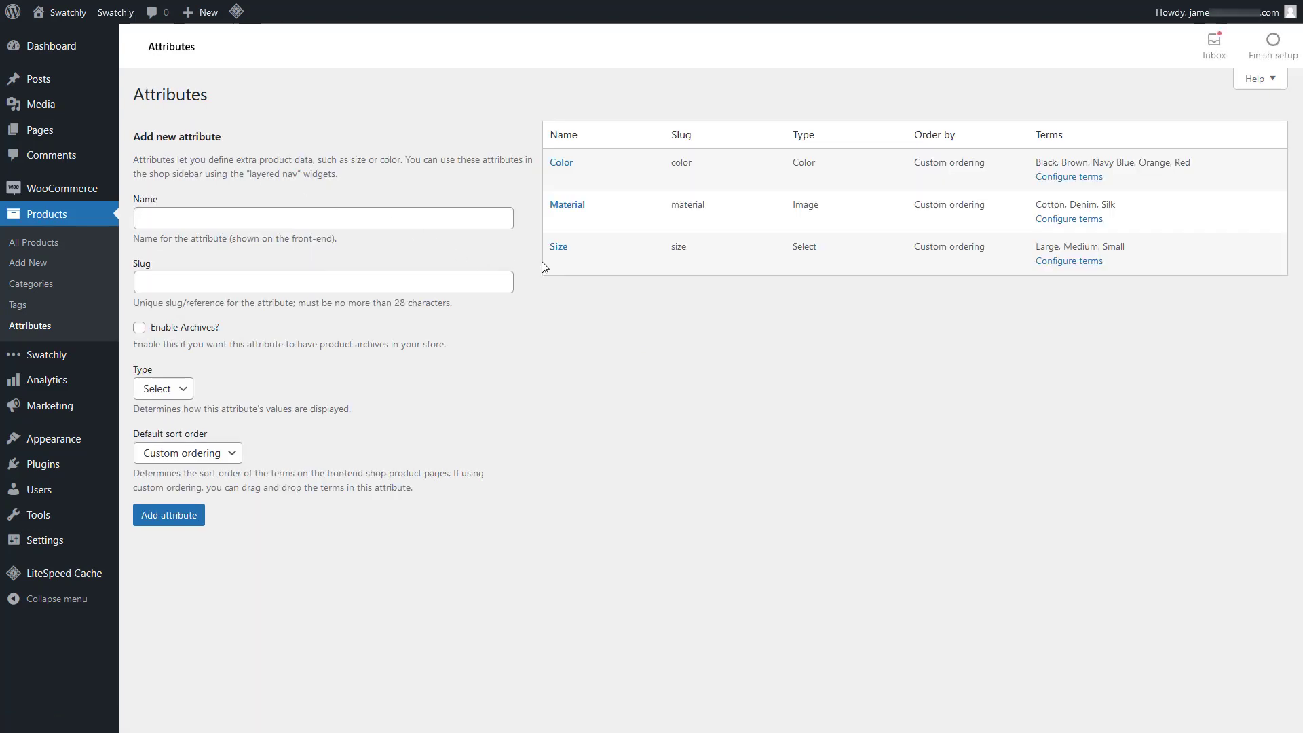
# - Set the Size attribute's type to Label and update it
pyautogui.click(560, 263)
pyautogui.click(459, 312)
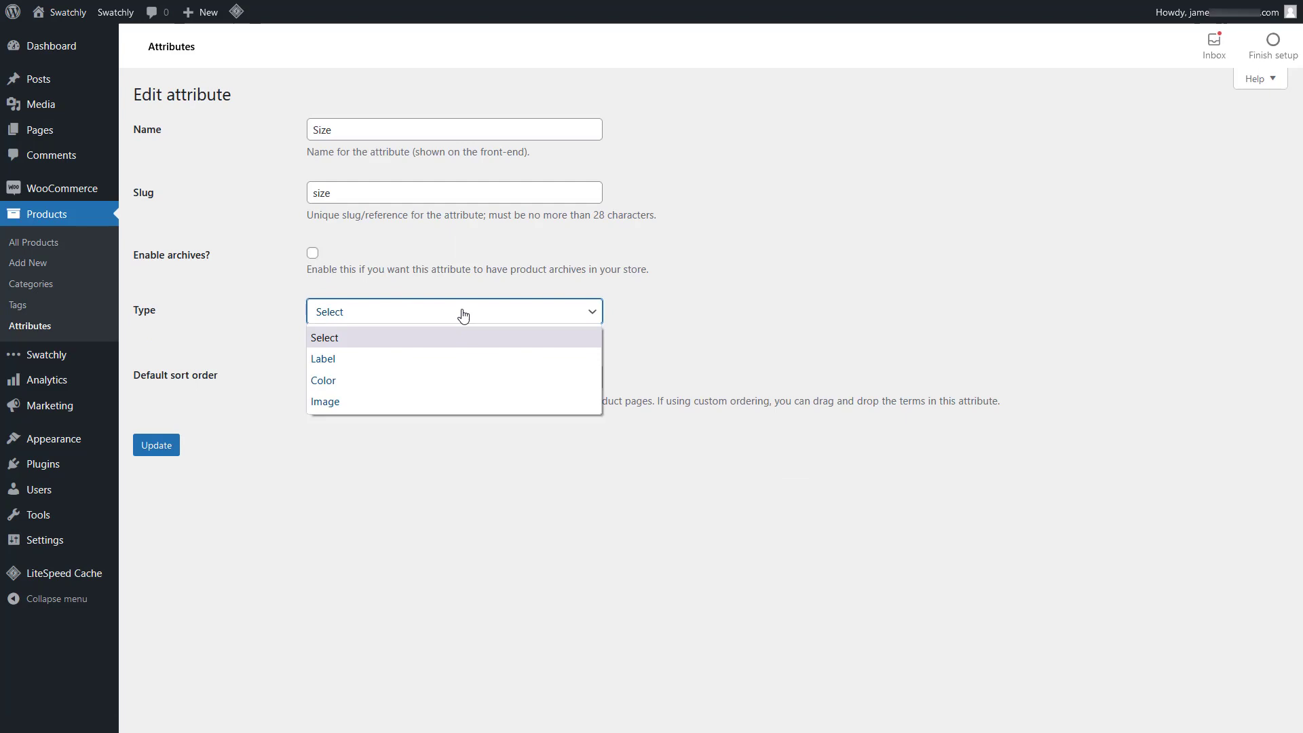
pyautogui.click(448, 359)
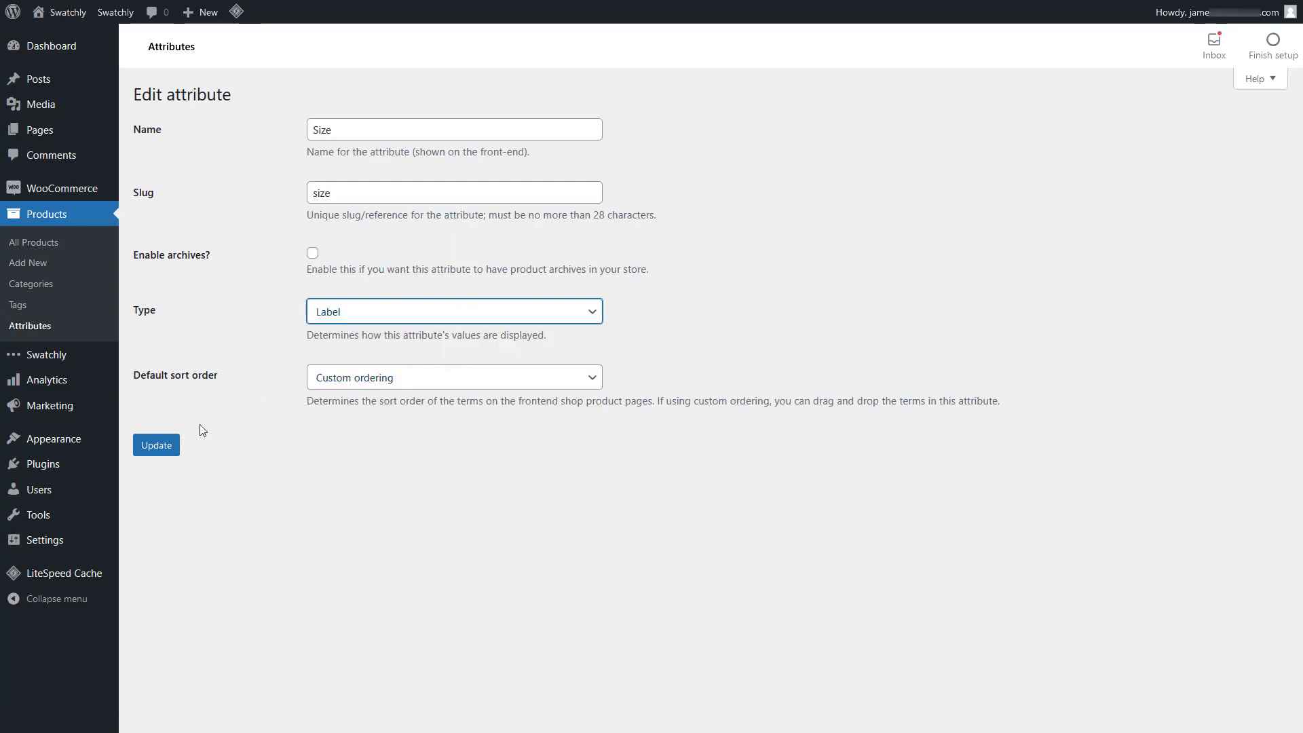
pyautogui.click(156, 445)
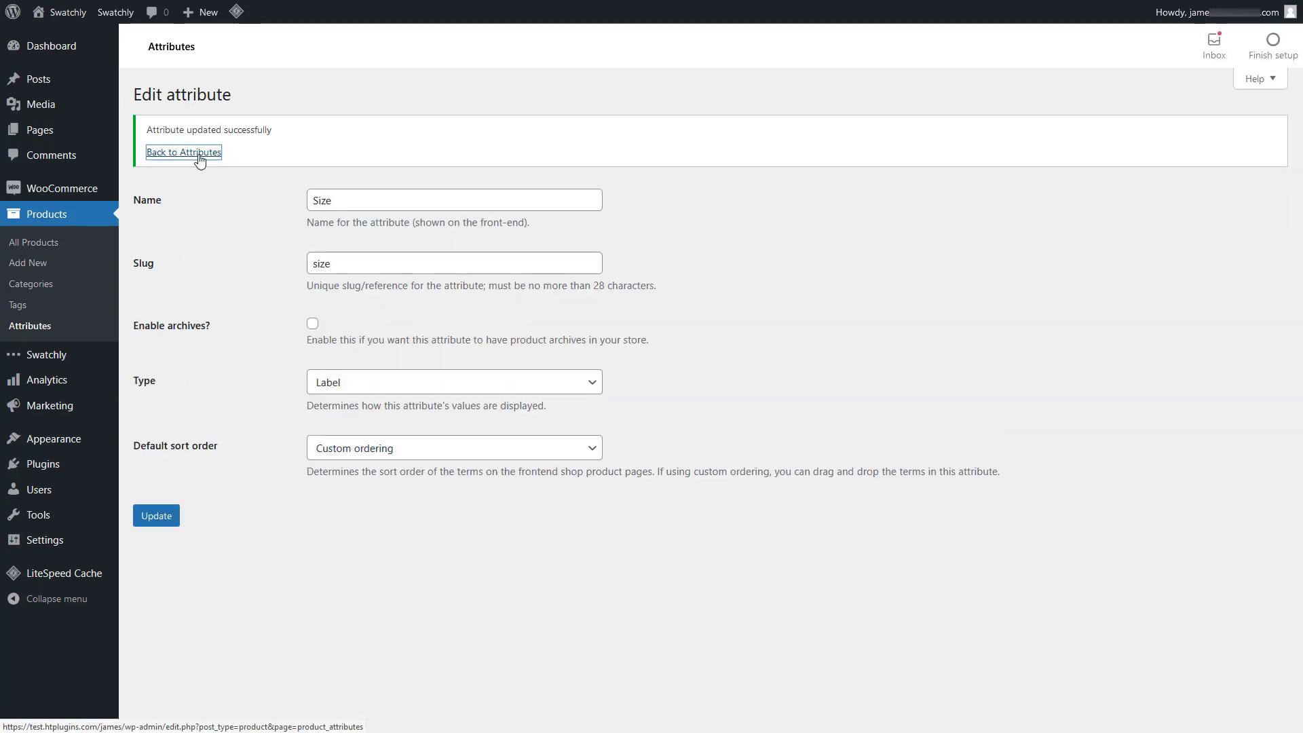
pyautogui.click(194, 153)
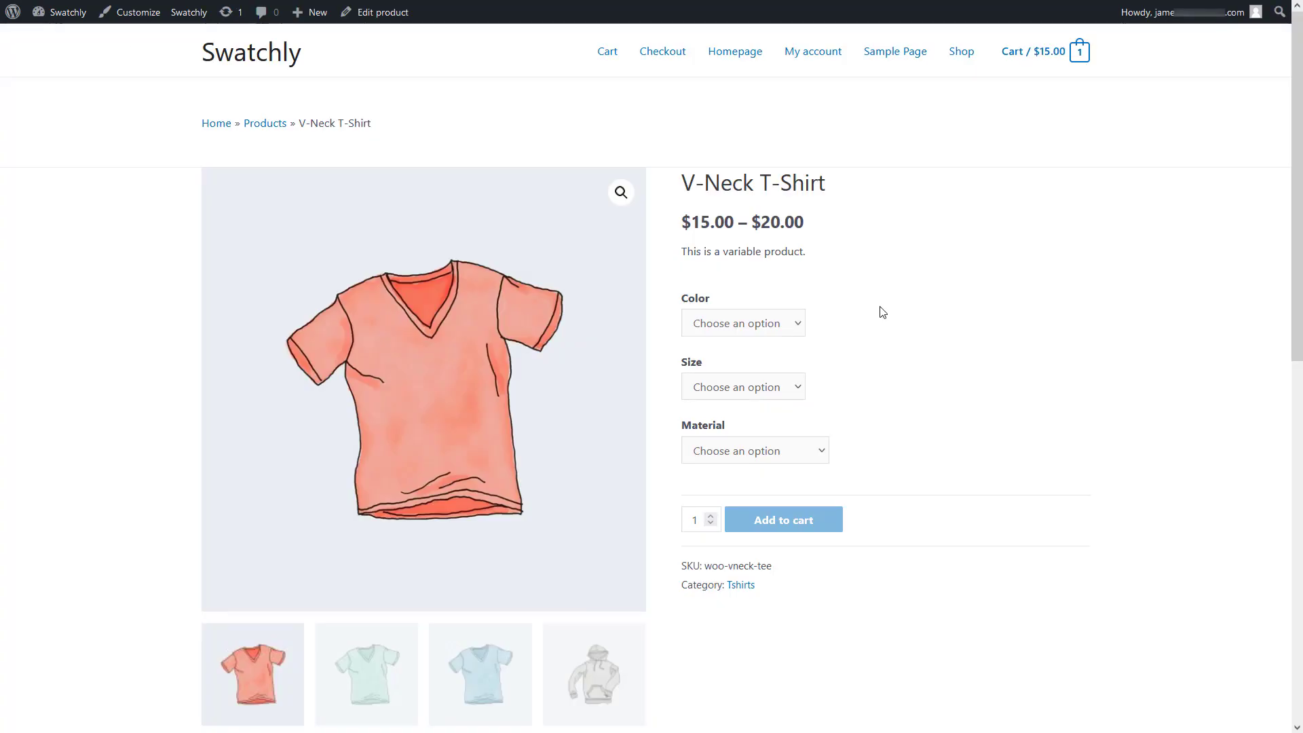
# - Reload the V-Neck T-Shirt page to check the new swatches
pyautogui.rightClick(911, 288)
pyautogui.click(995, 301)
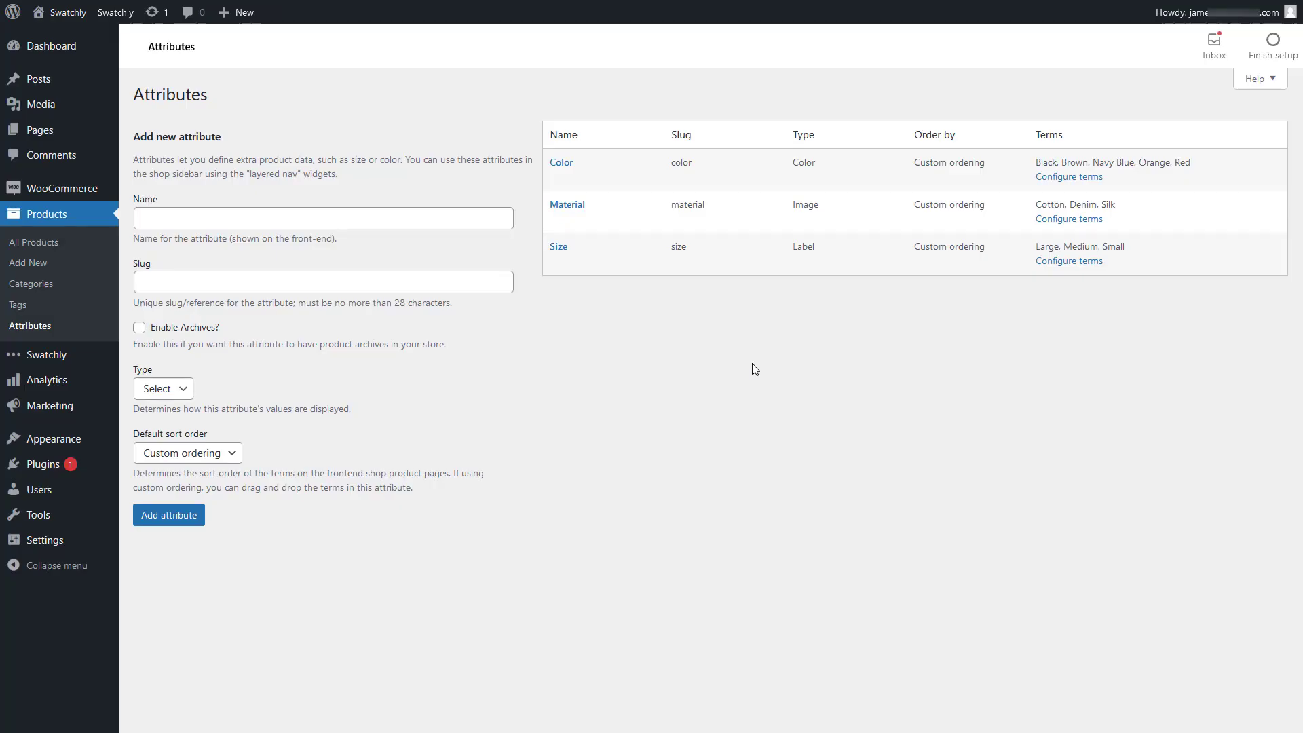
# - Give the Black colour term a black swatch colour and update it
pyautogui.moveTo(603, 181)
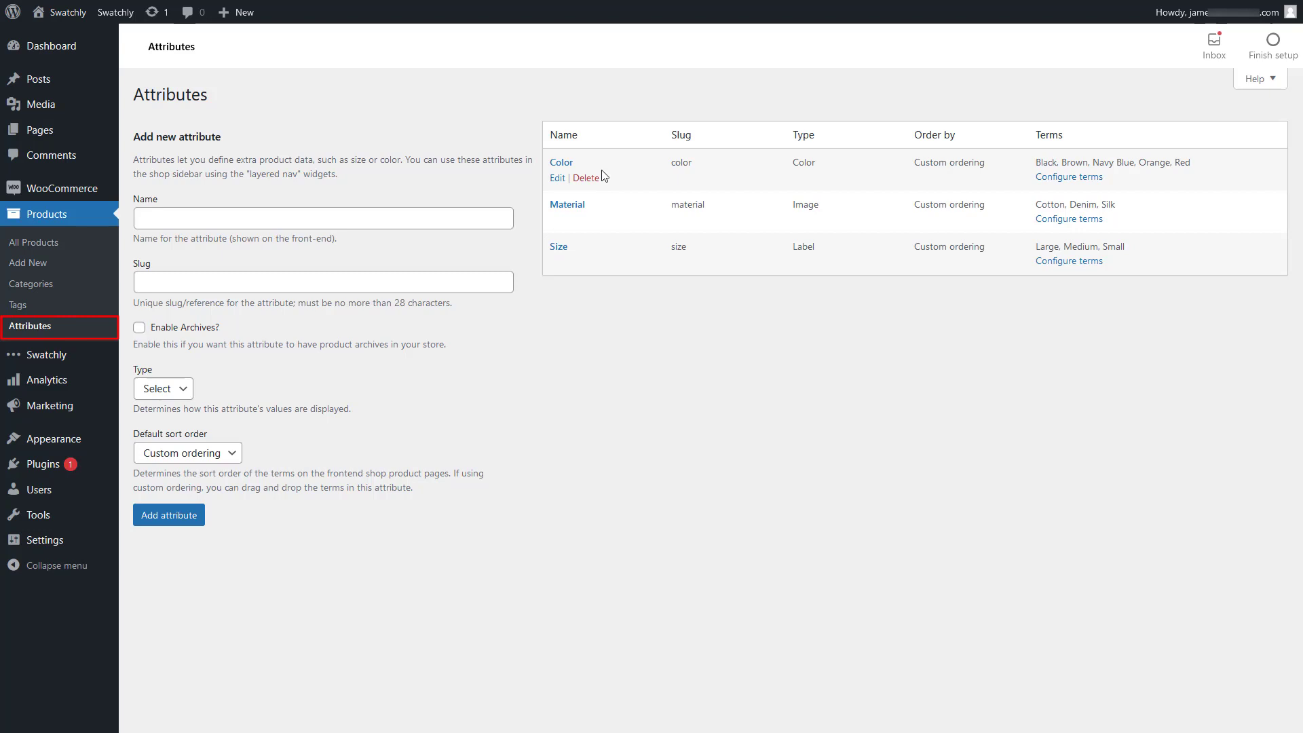
pyautogui.click(1056, 178)
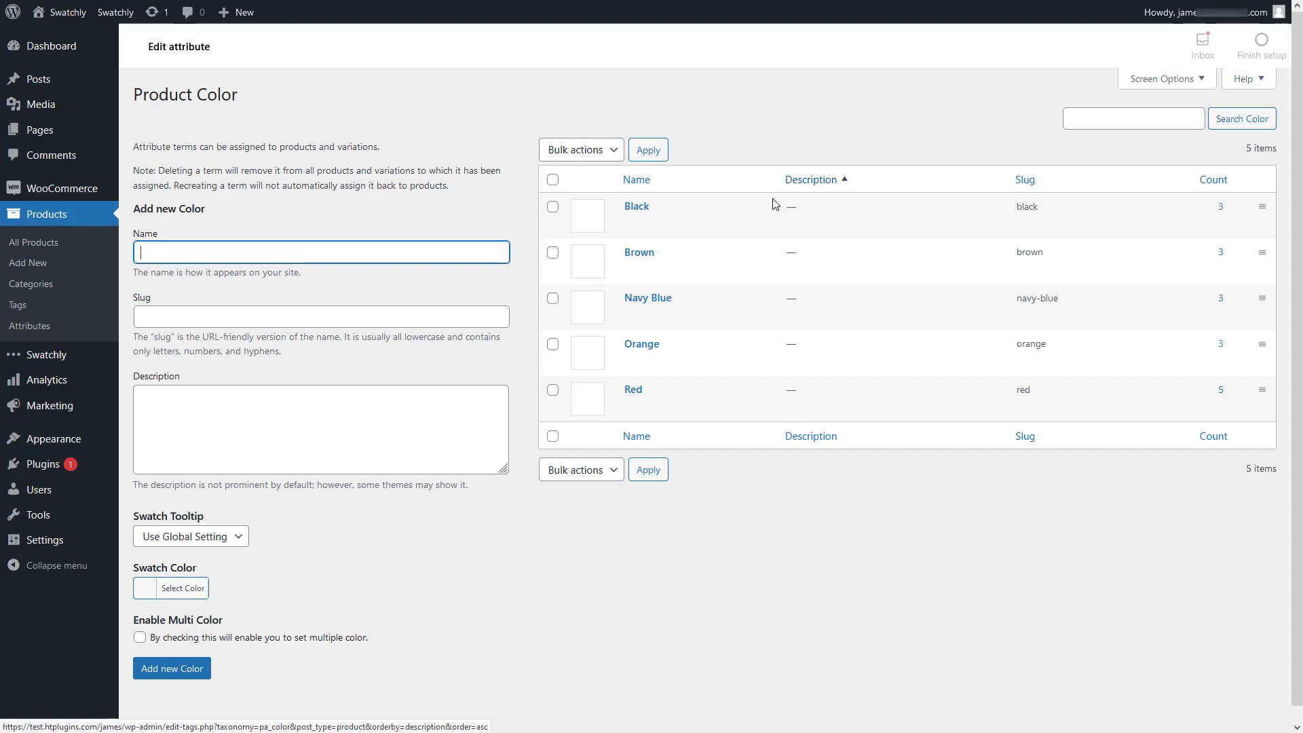
pyautogui.click(630, 226)
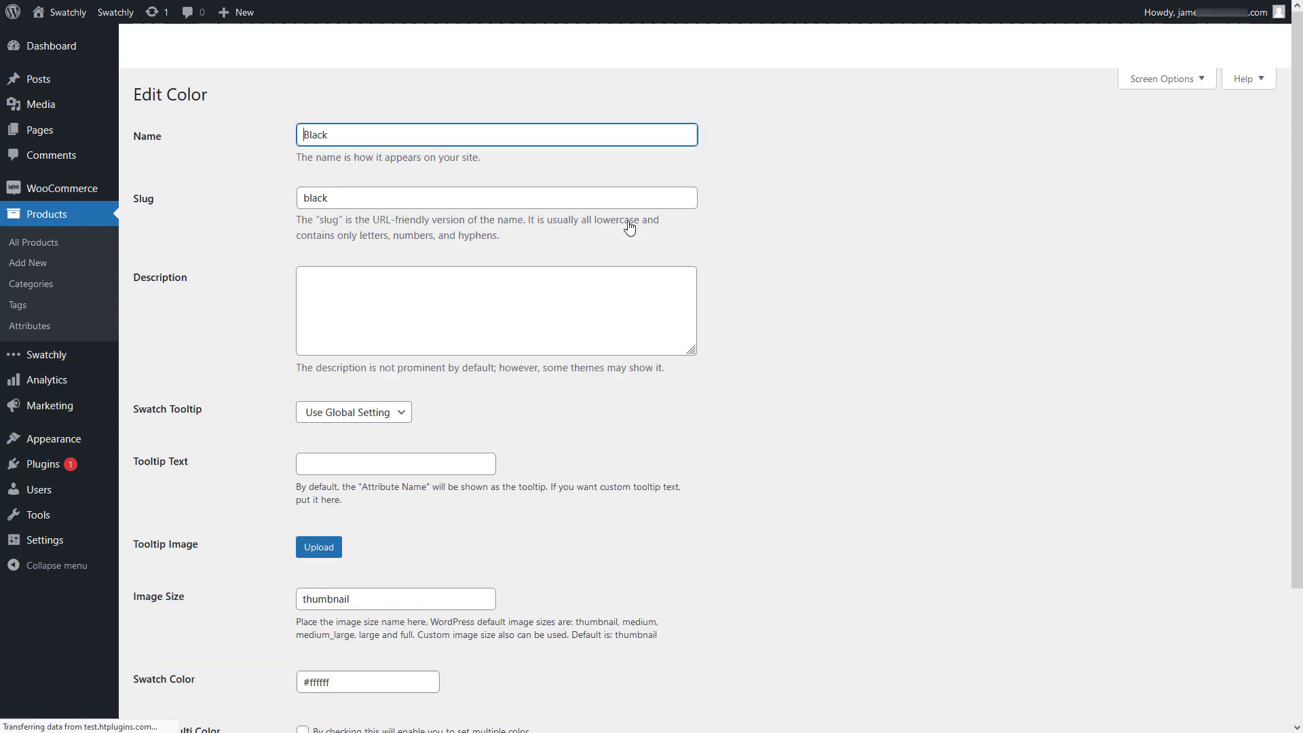
pyautogui.click(311, 469)
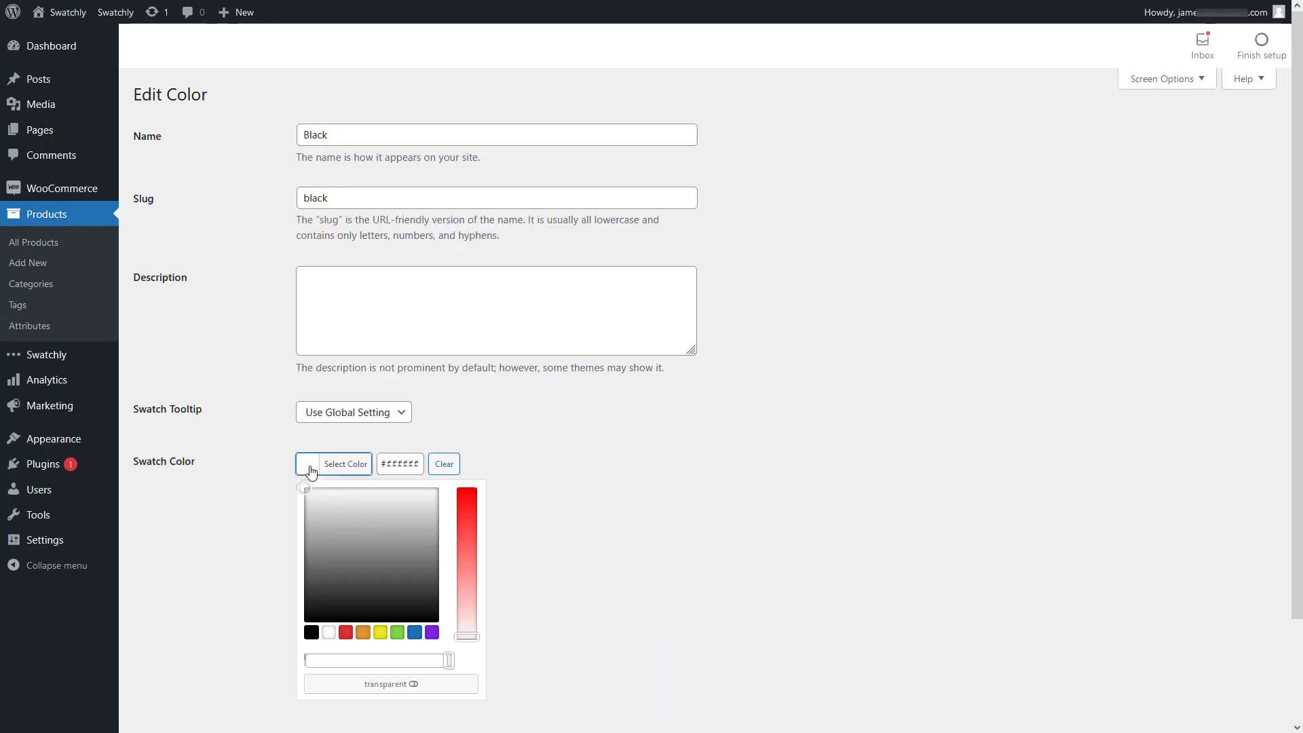
pyautogui.click(312, 633)
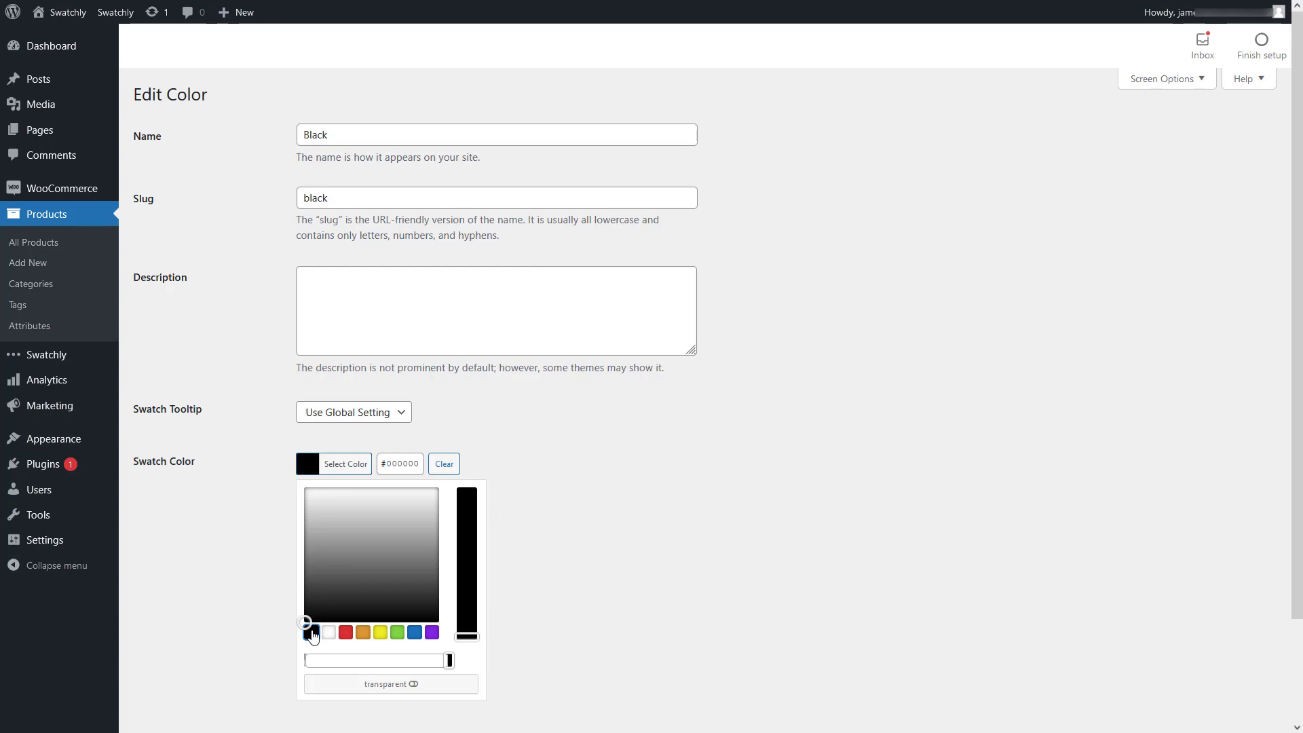
pyautogui.click(307, 467)
pyautogui.click(152, 563)
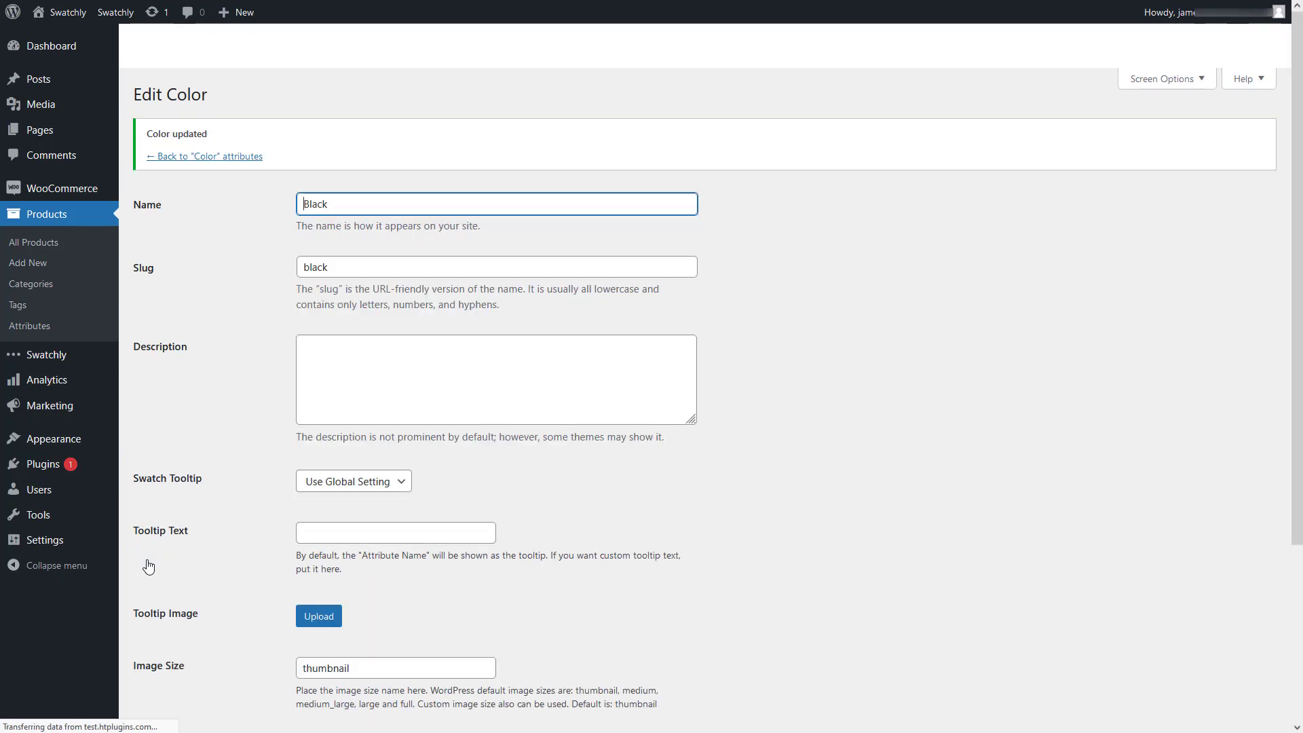
pyautogui.click(204, 158)
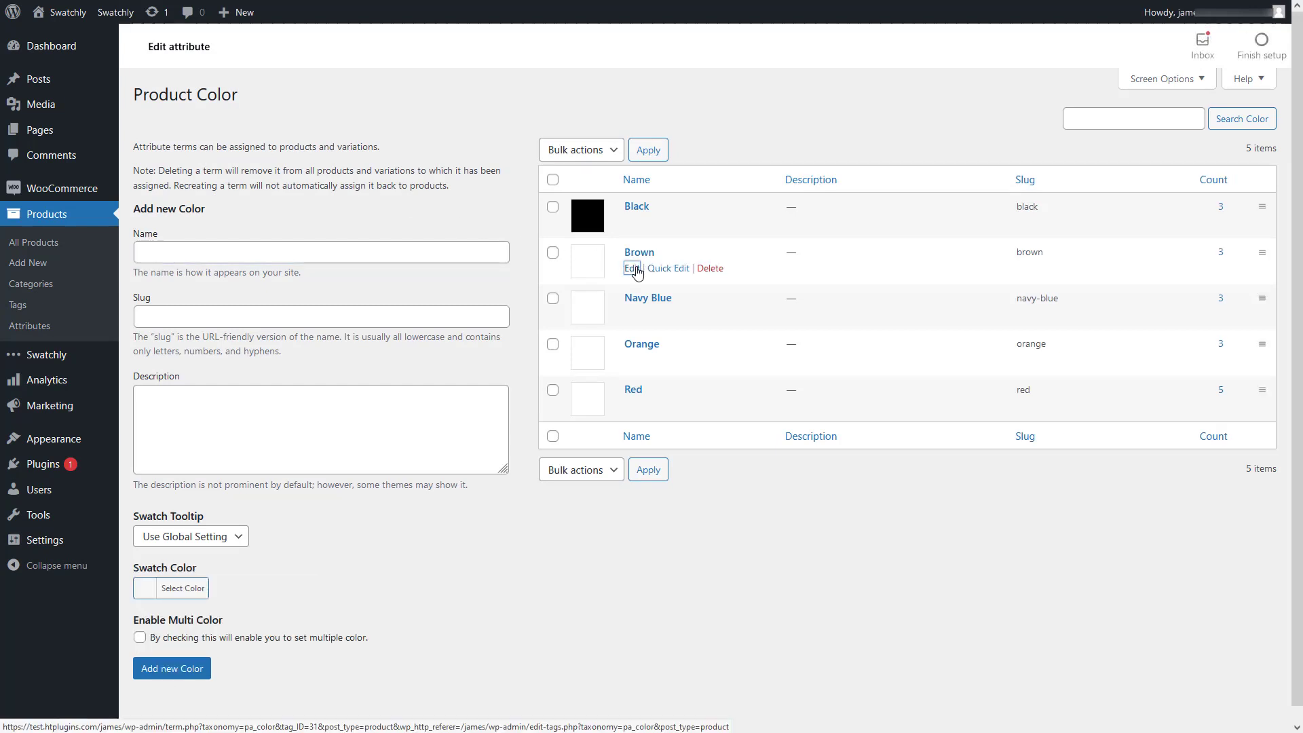
# - Give the Brown colour term an orange-brown swatch colour and update it
pyautogui.click(632, 269)
pyautogui.click(311, 467)
pyautogui.click(363, 632)
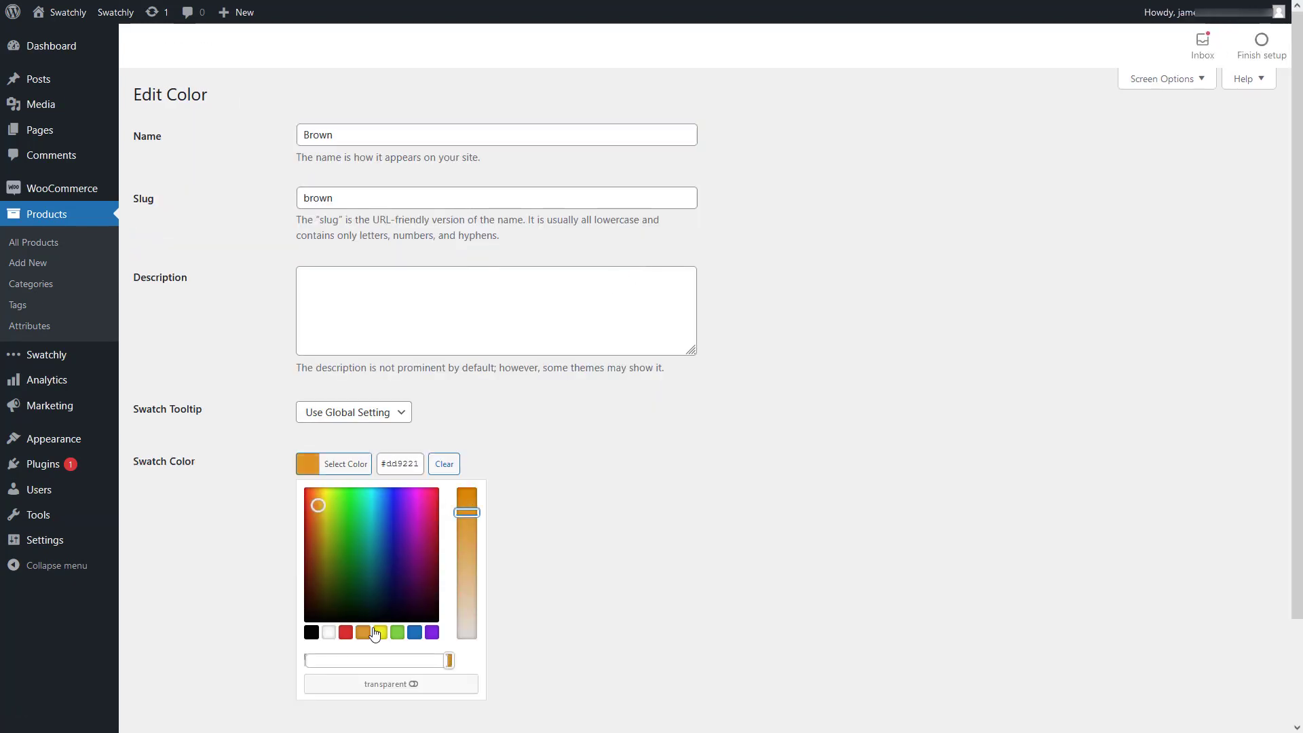
pyautogui.click(197, 567)
pyautogui.click(154, 563)
pyautogui.click(204, 159)
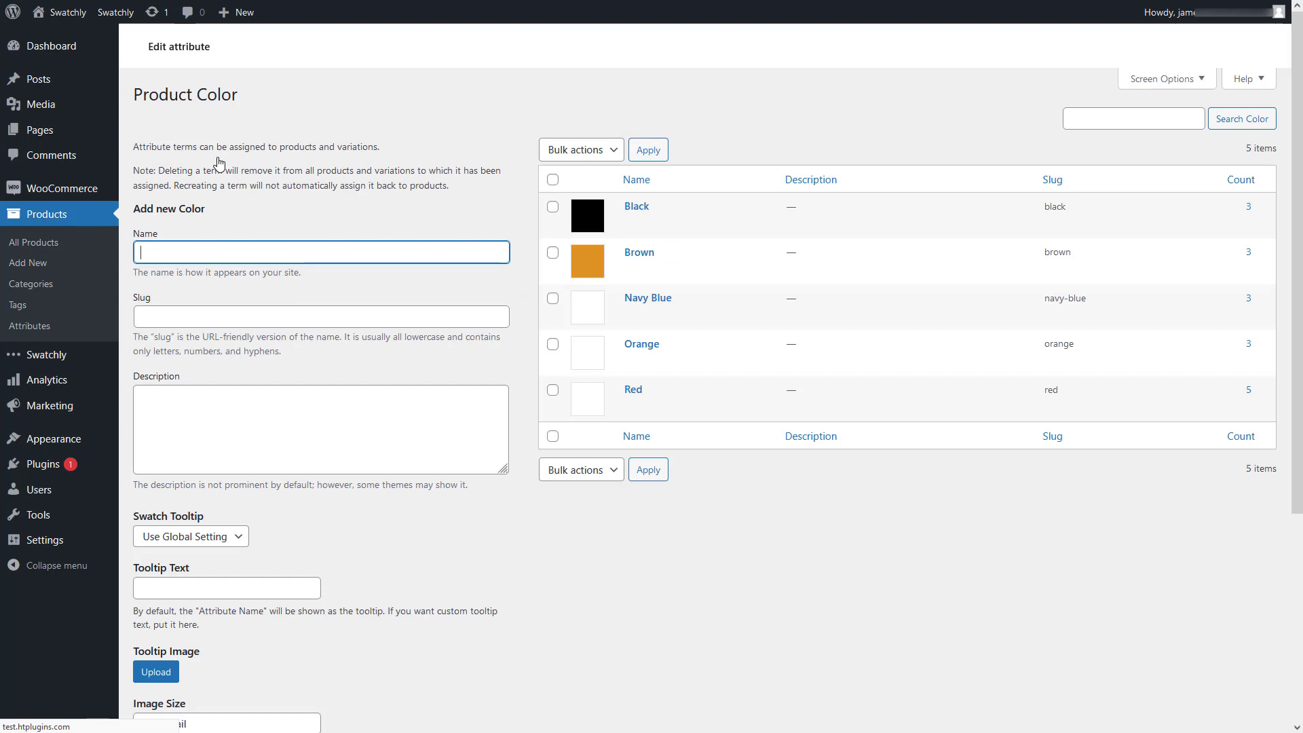
# - Give the Navy Blue colour term a dark navy swatch colour and update it
pyautogui.click(635, 319)
pyautogui.click(311, 464)
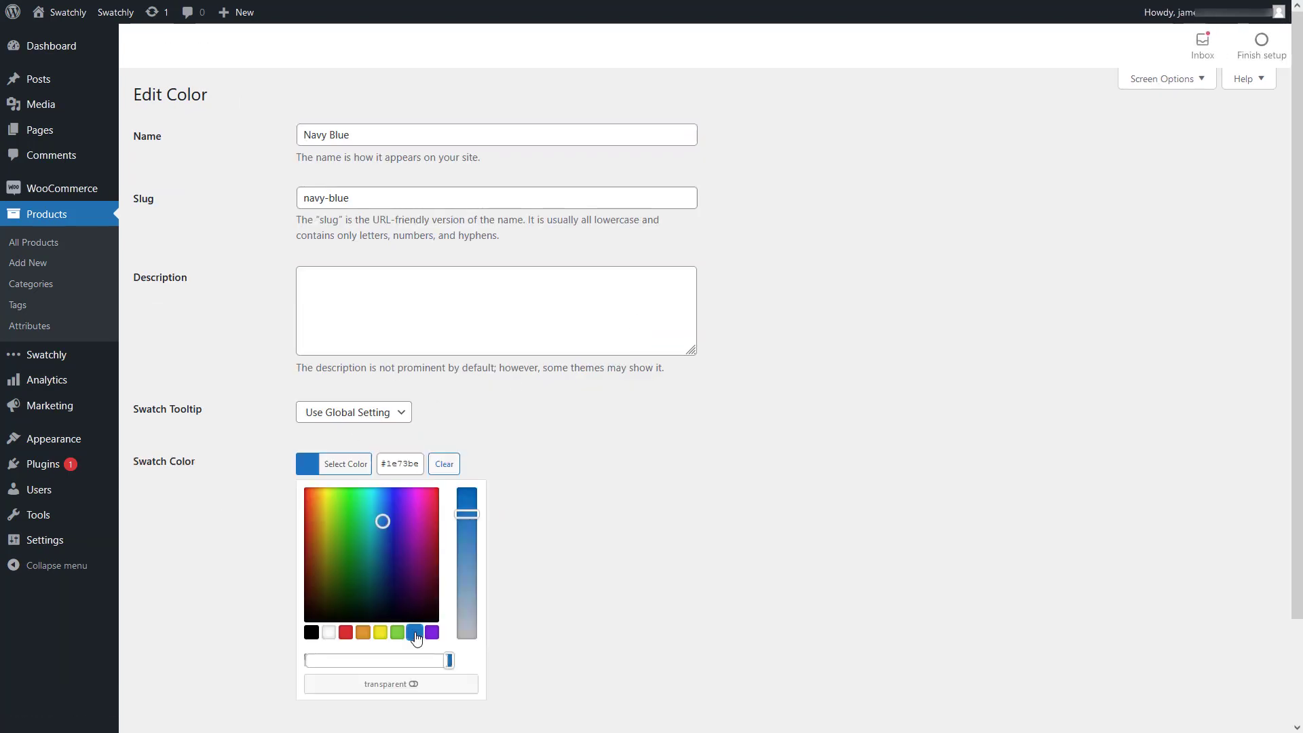
pyautogui.moveTo(381, 524); pyautogui.dragTo(399, 559)
pyautogui.click(253, 502)
pyautogui.click(156, 563)
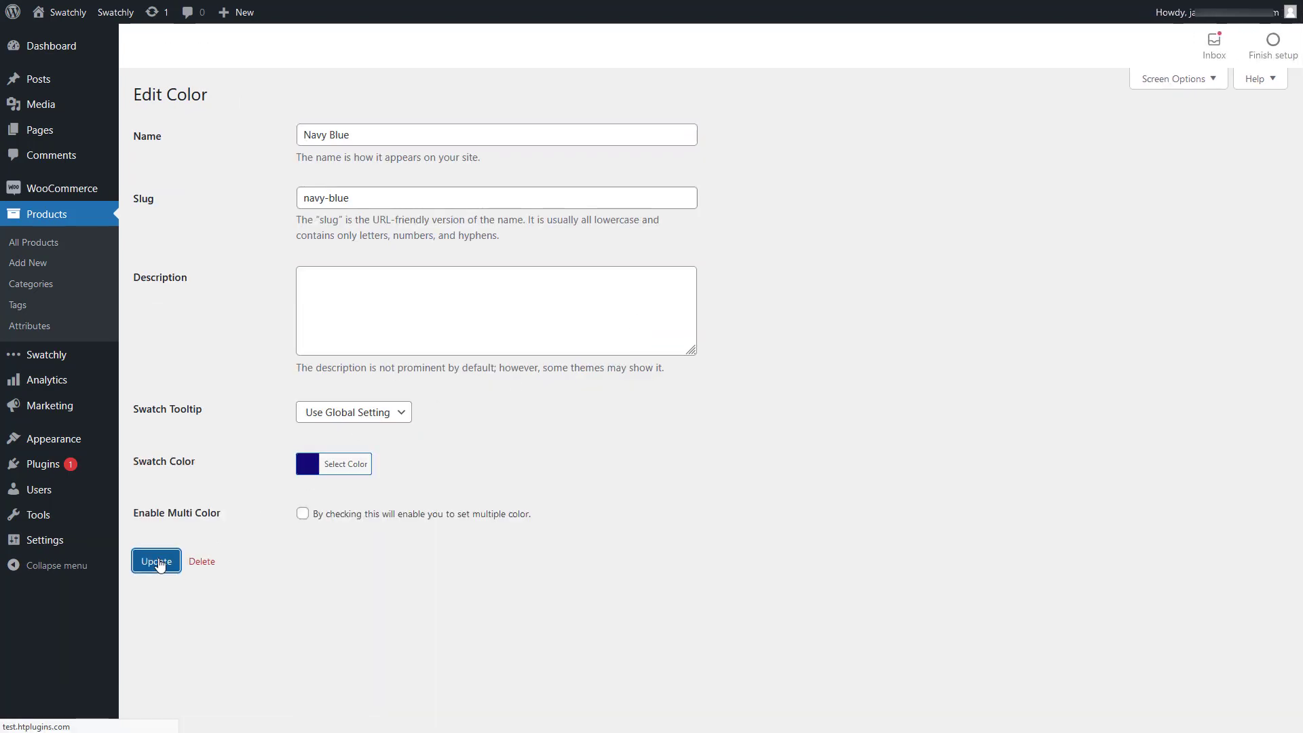
pyautogui.click(203, 161)
# - Give the Orange colour term a yellow swatch colour and update it
pyautogui.click(634, 358)
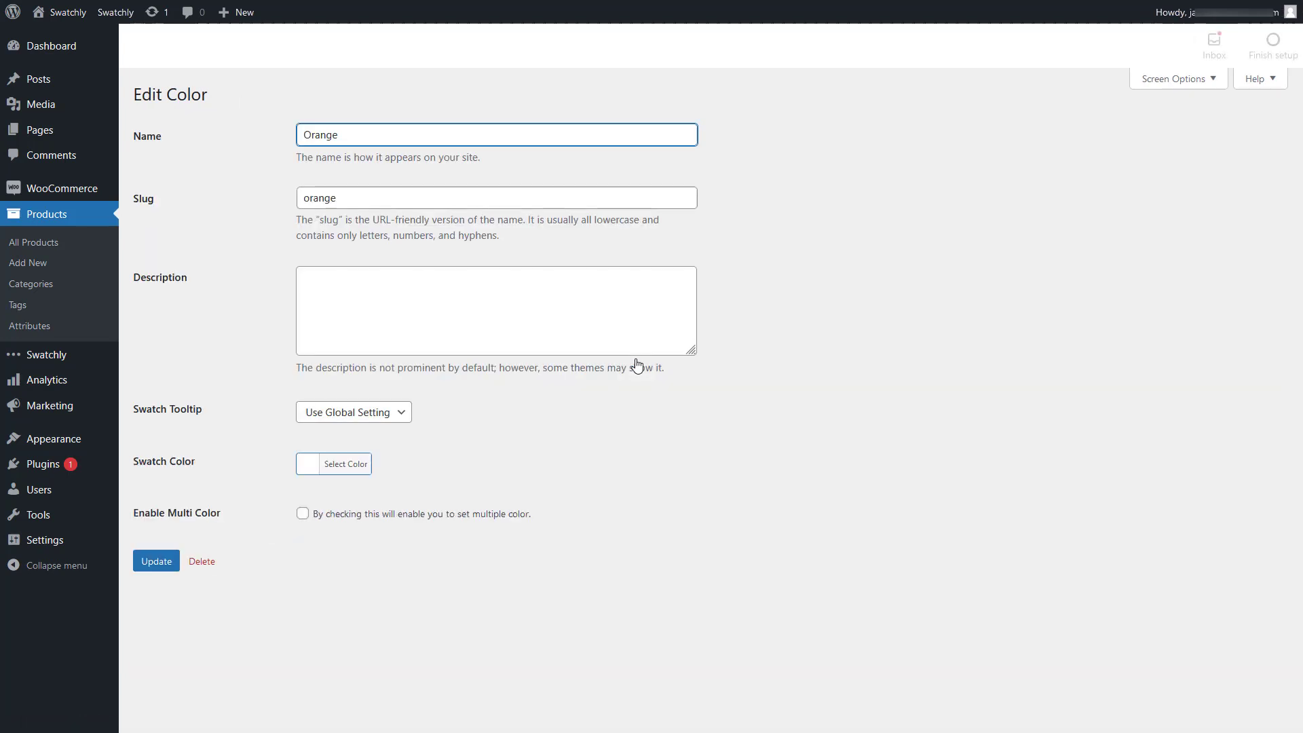
pyautogui.click(306, 464)
pyautogui.click(380, 633)
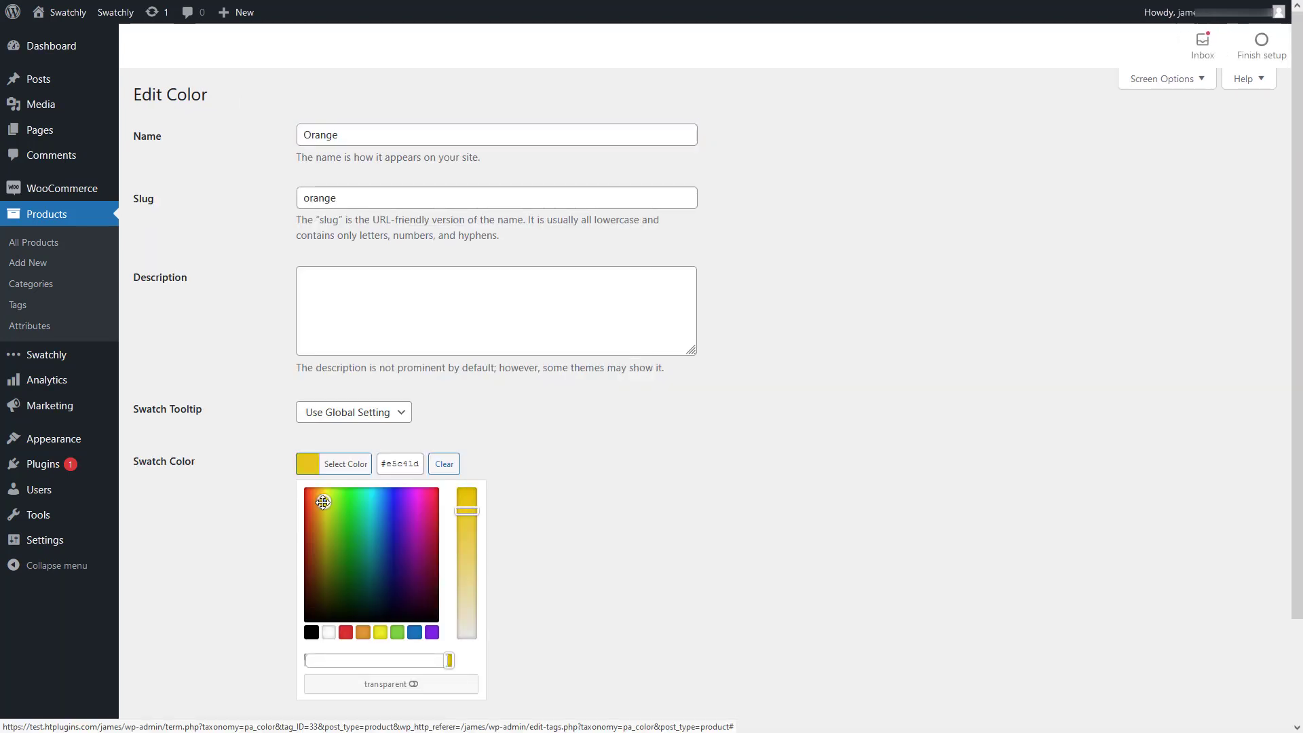
pyautogui.click(309, 465)
pyautogui.click(157, 560)
pyautogui.click(204, 156)
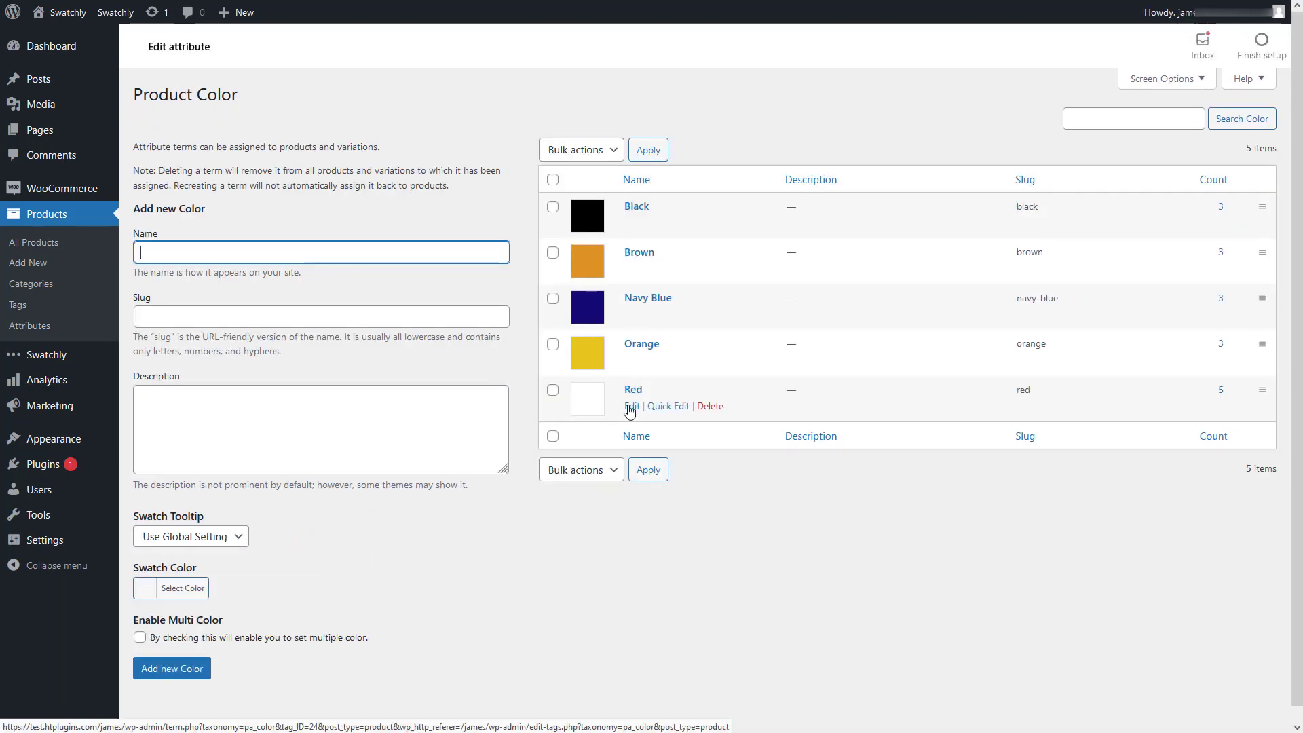
# - Give the Red colour term a red swatch colour and update it
pyautogui.click(631, 483)
pyautogui.click(308, 464)
pyautogui.click(346, 633)
pyautogui.click(309, 464)
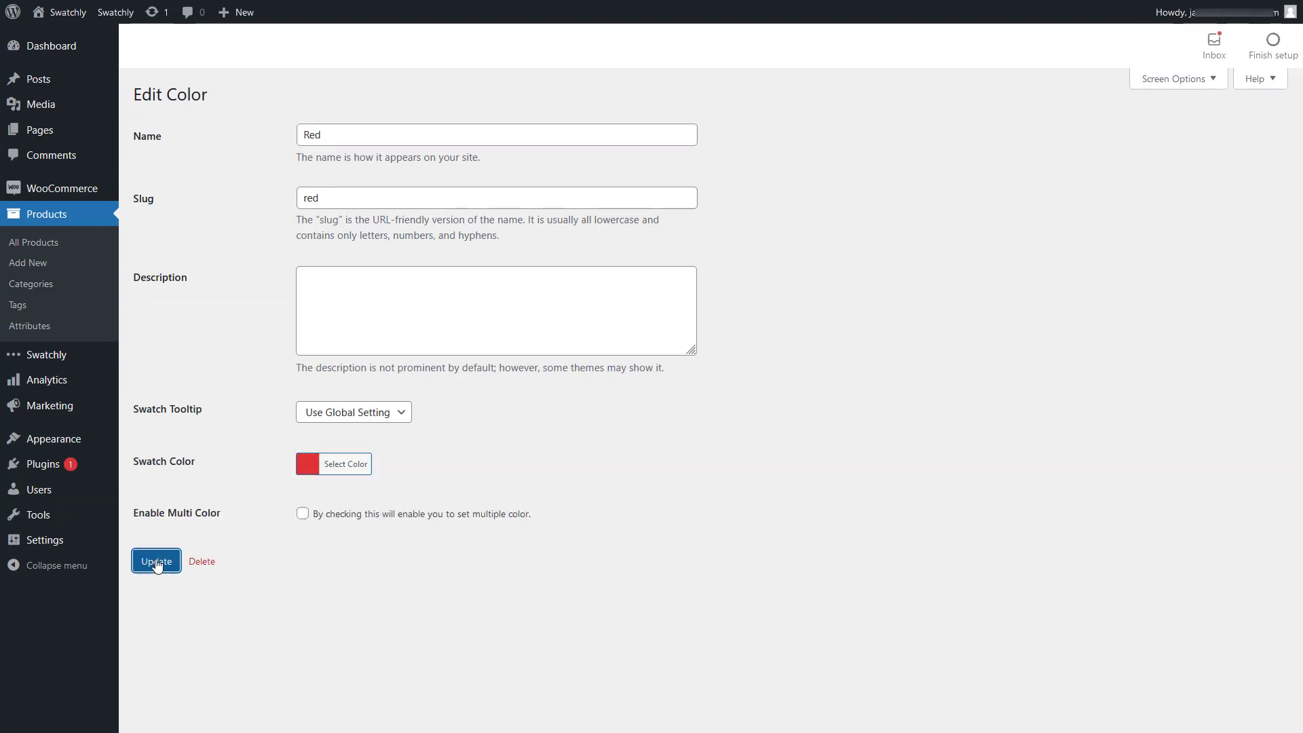
pyautogui.click(156, 560)
pyautogui.click(195, 157)
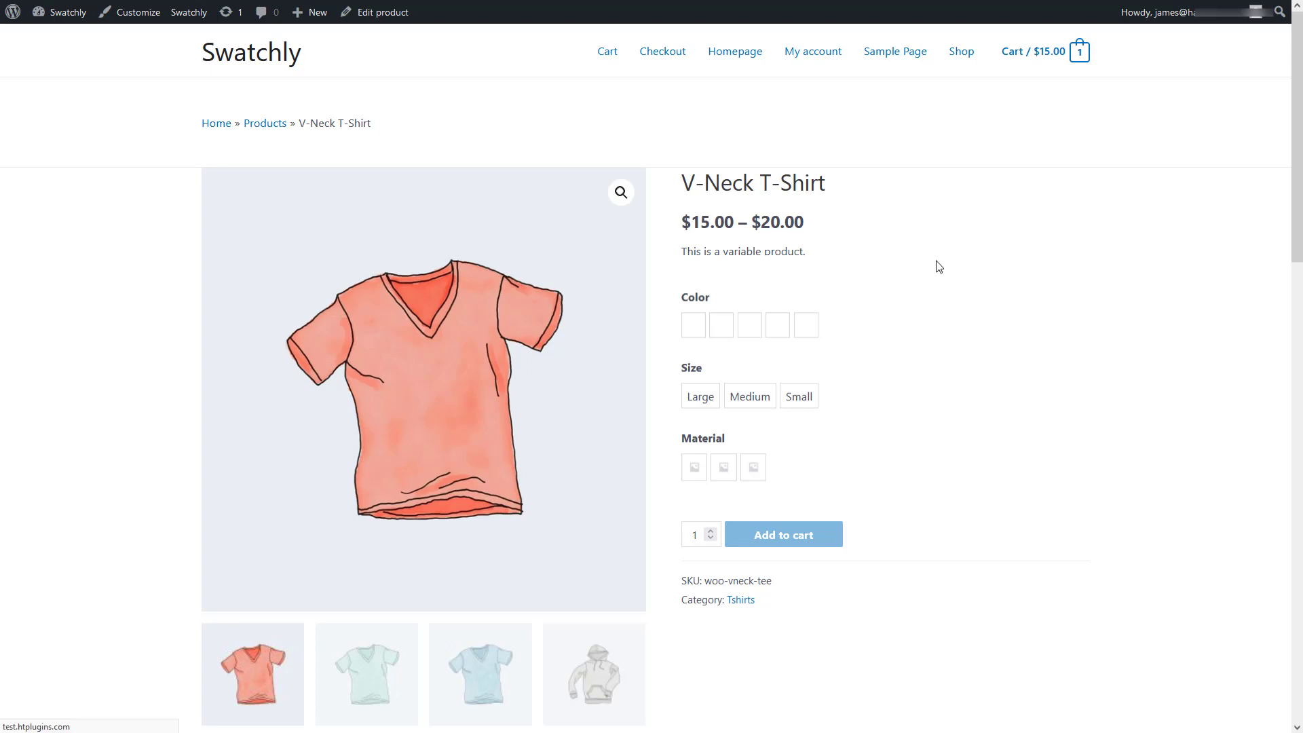
# - Reload the V-Neck T-Shirt page to see the filled colour swatches
pyautogui.rightClick(938, 264)
pyautogui.click(1024, 277)
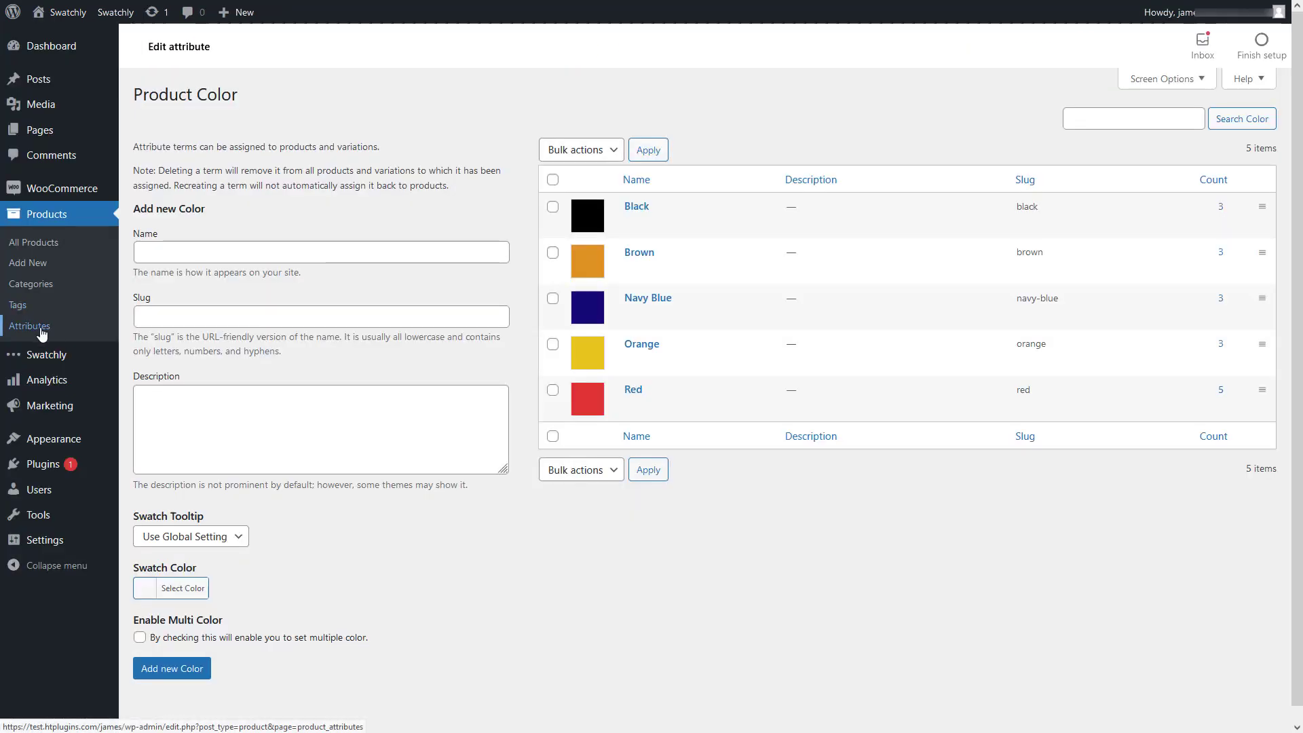
# - Give the Cotton material term the blue woven texture image as its swatch
pyautogui.click(41, 330)
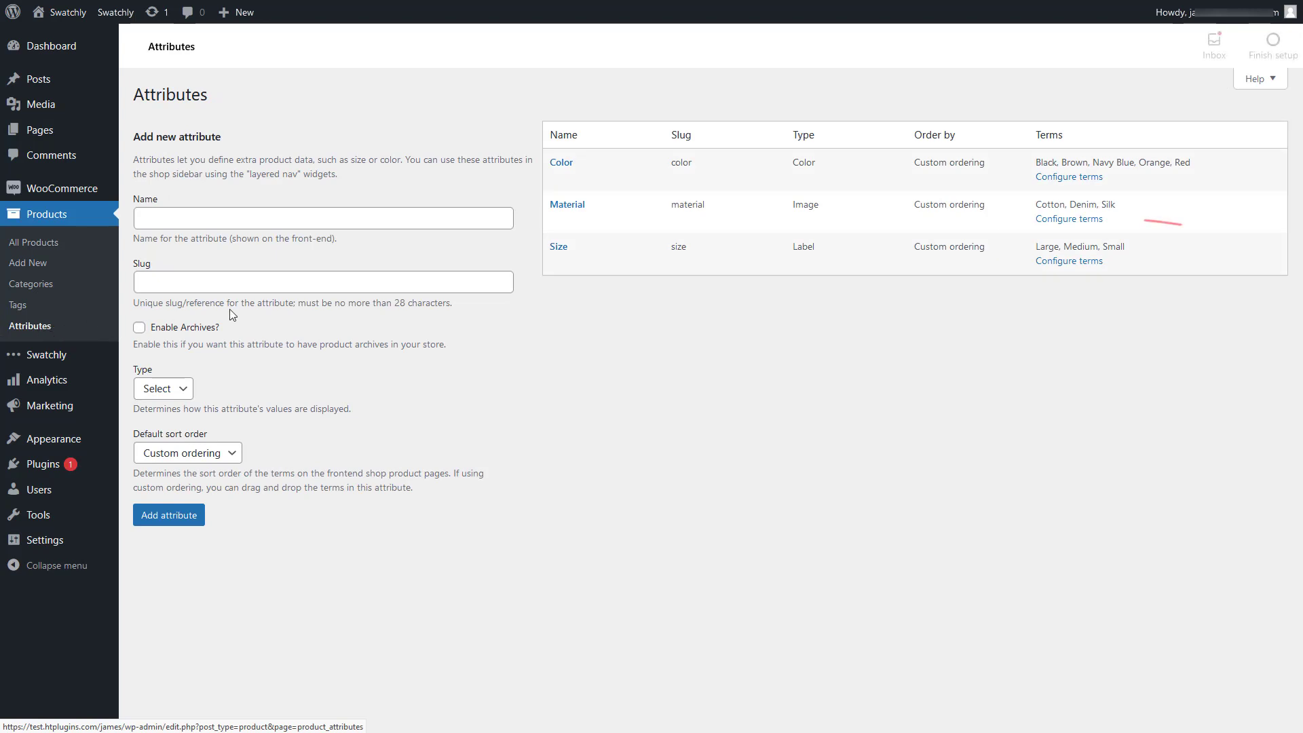
pyautogui.moveTo(564, 223)
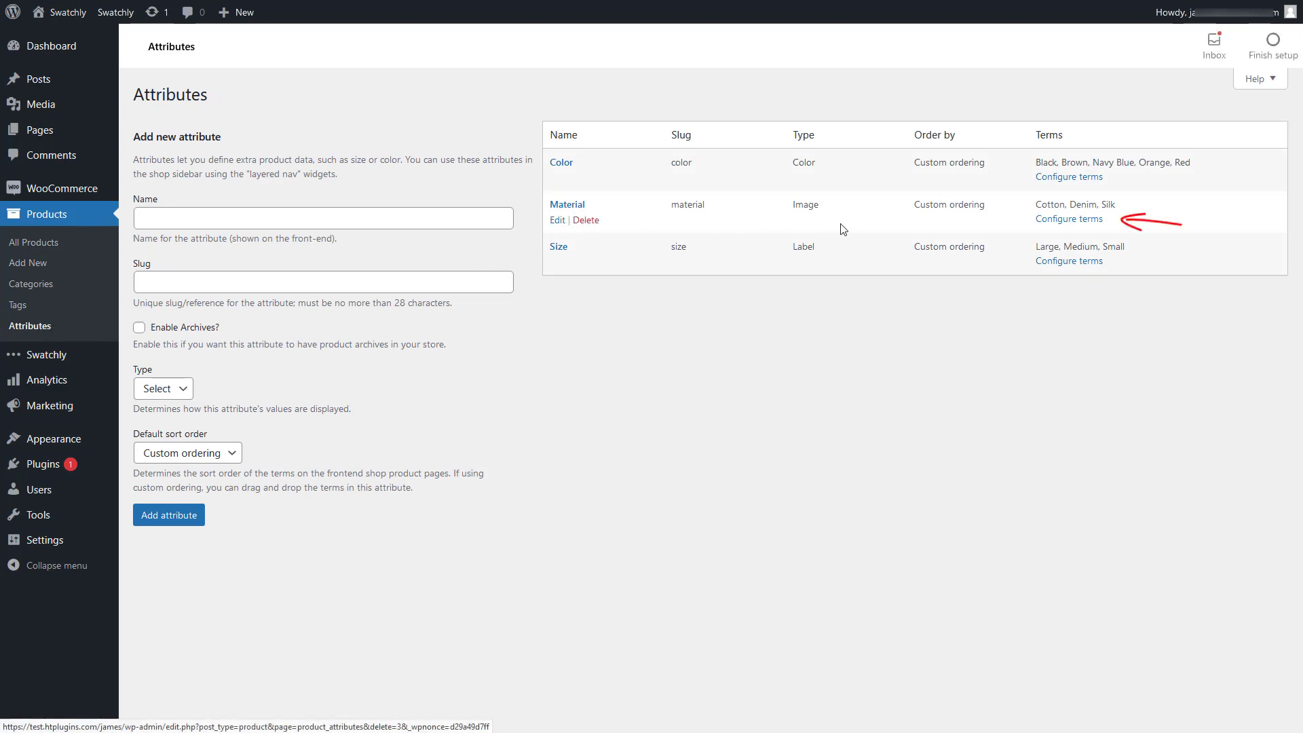
pyautogui.click(1058, 220)
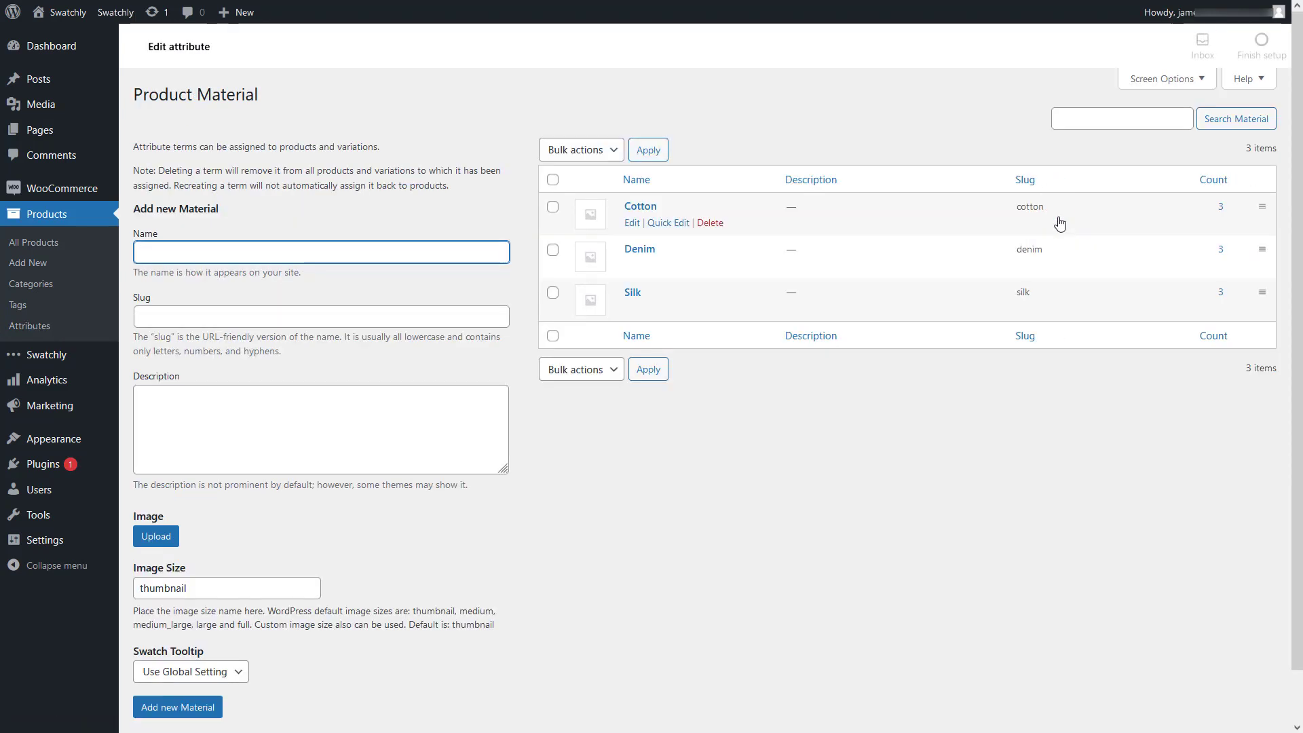
pyautogui.click(633, 224)
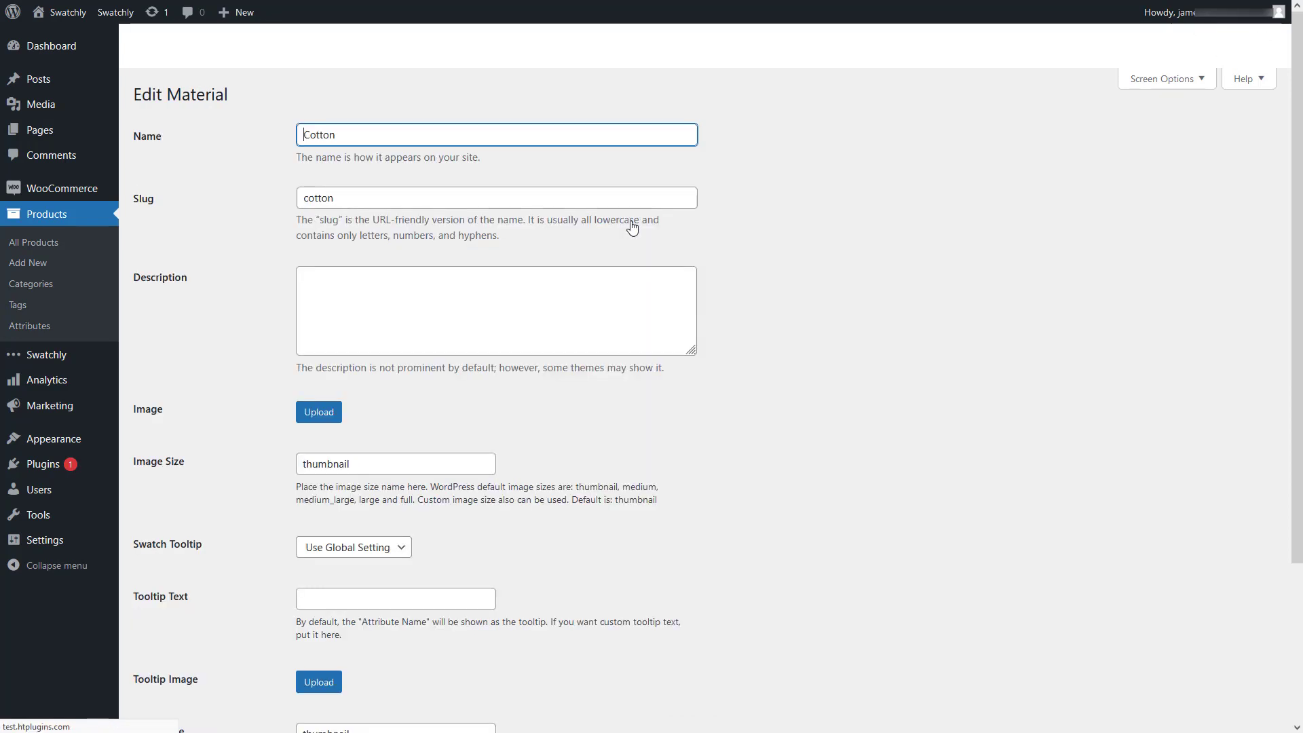
pyautogui.click(320, 412)
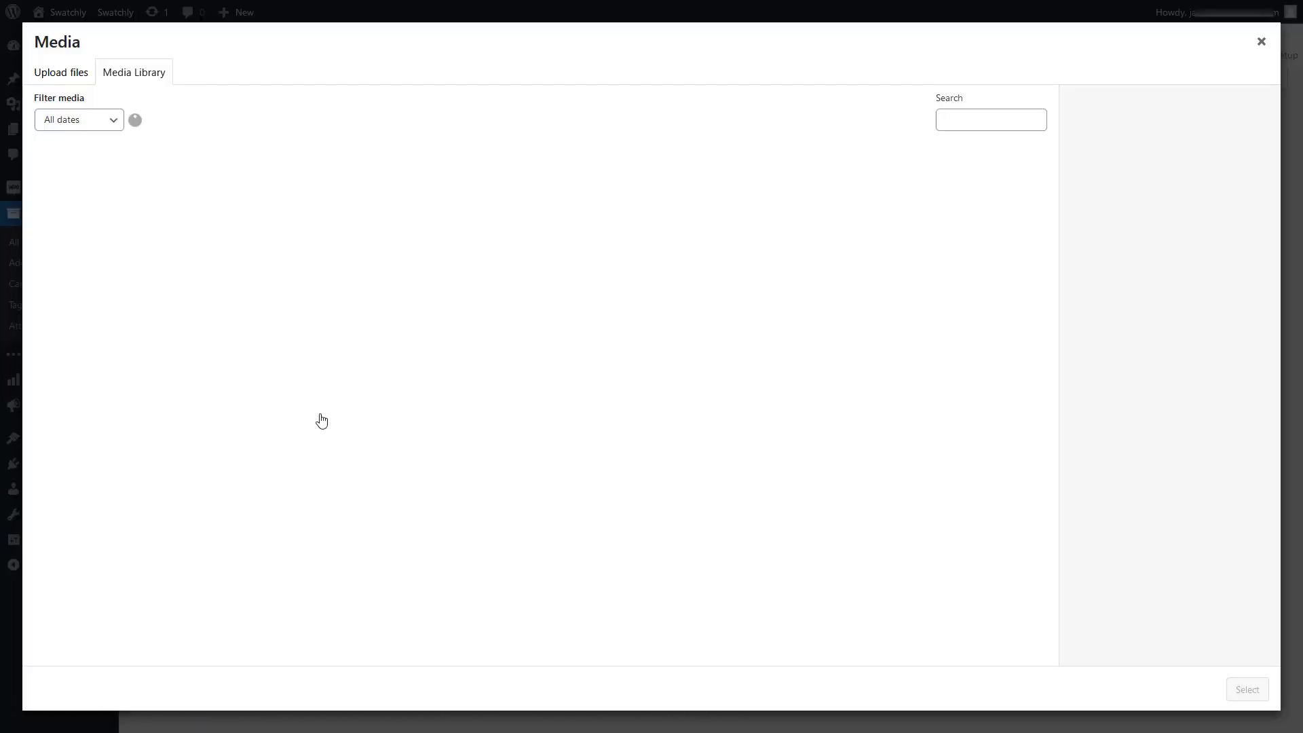
pyautogui.click(84, 207)
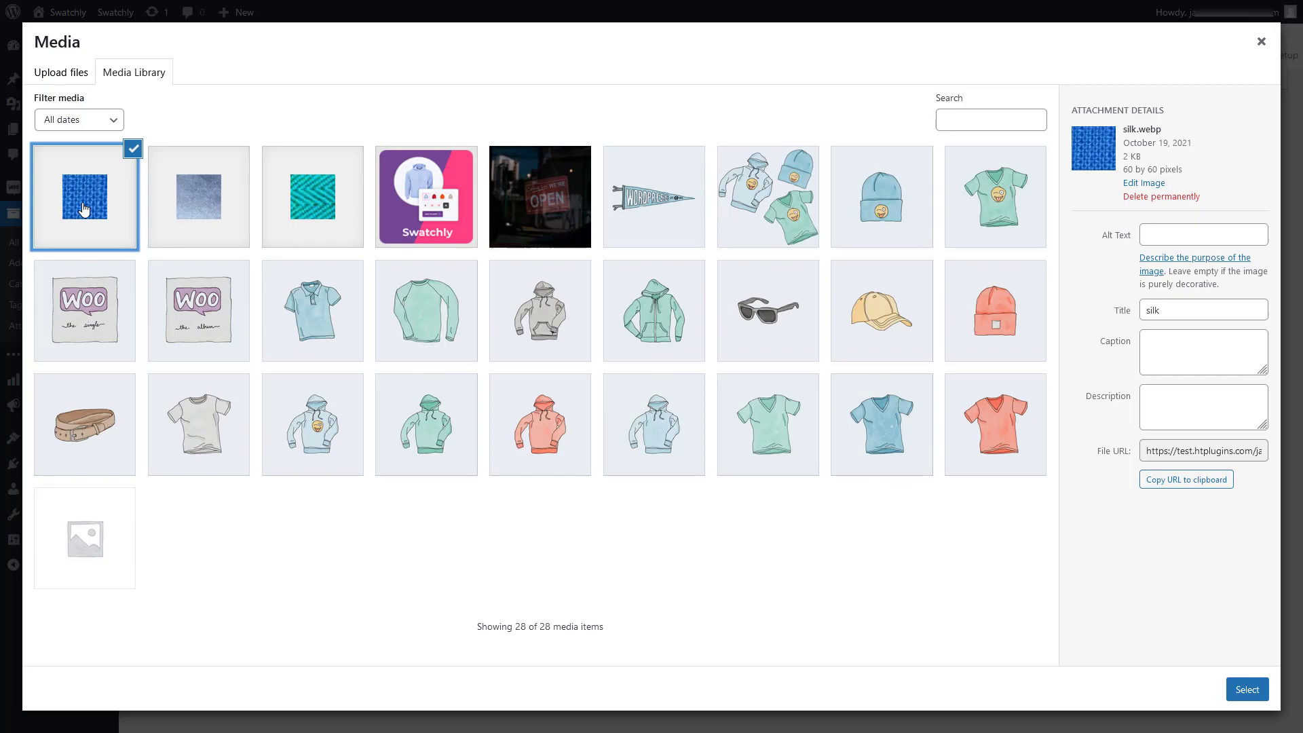
pyautogui.click(1237, 696)
pyautogui.click(160, 662)
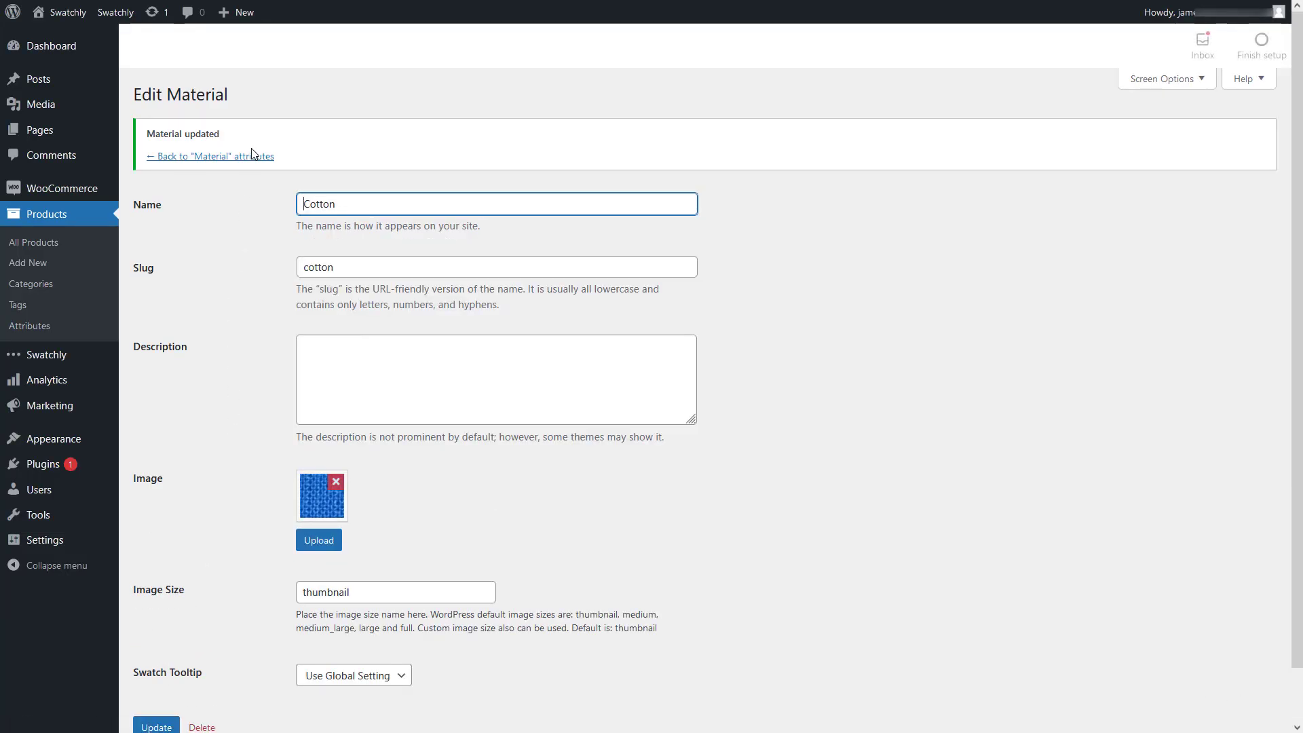
pyautogui.click(250, 156)
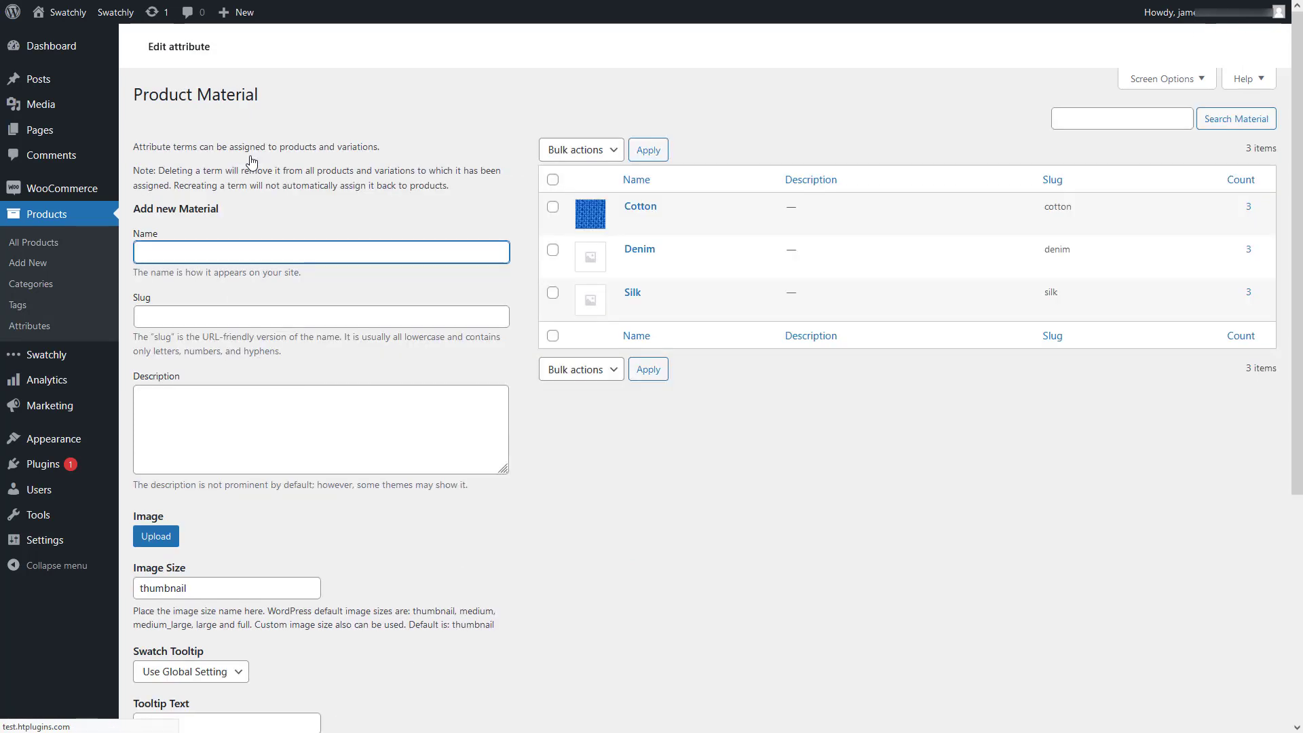
# - Give the Denim material term the pale denim texture image as its swatch
pyautogui.click(630, 265)
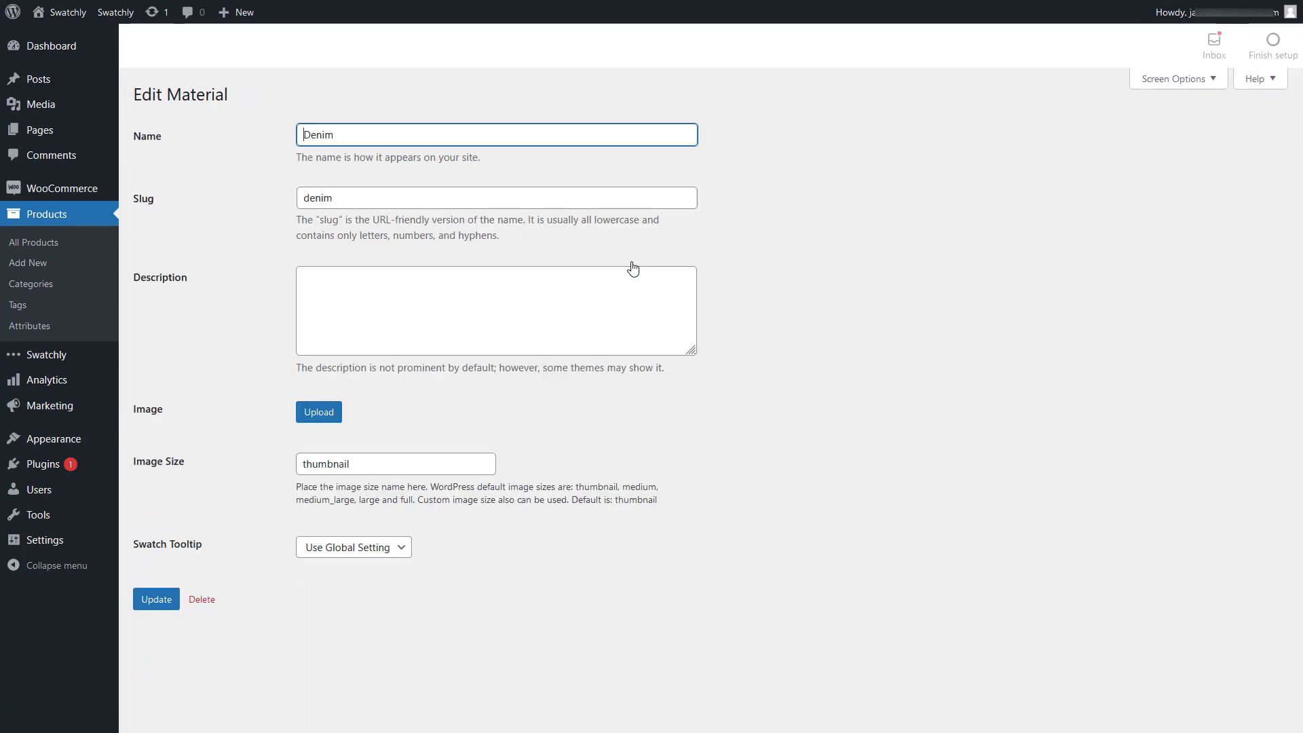
pyautogui.click(318, 410)
pyautogui.click(201, 203)
pyautogui.click(1248, 689)
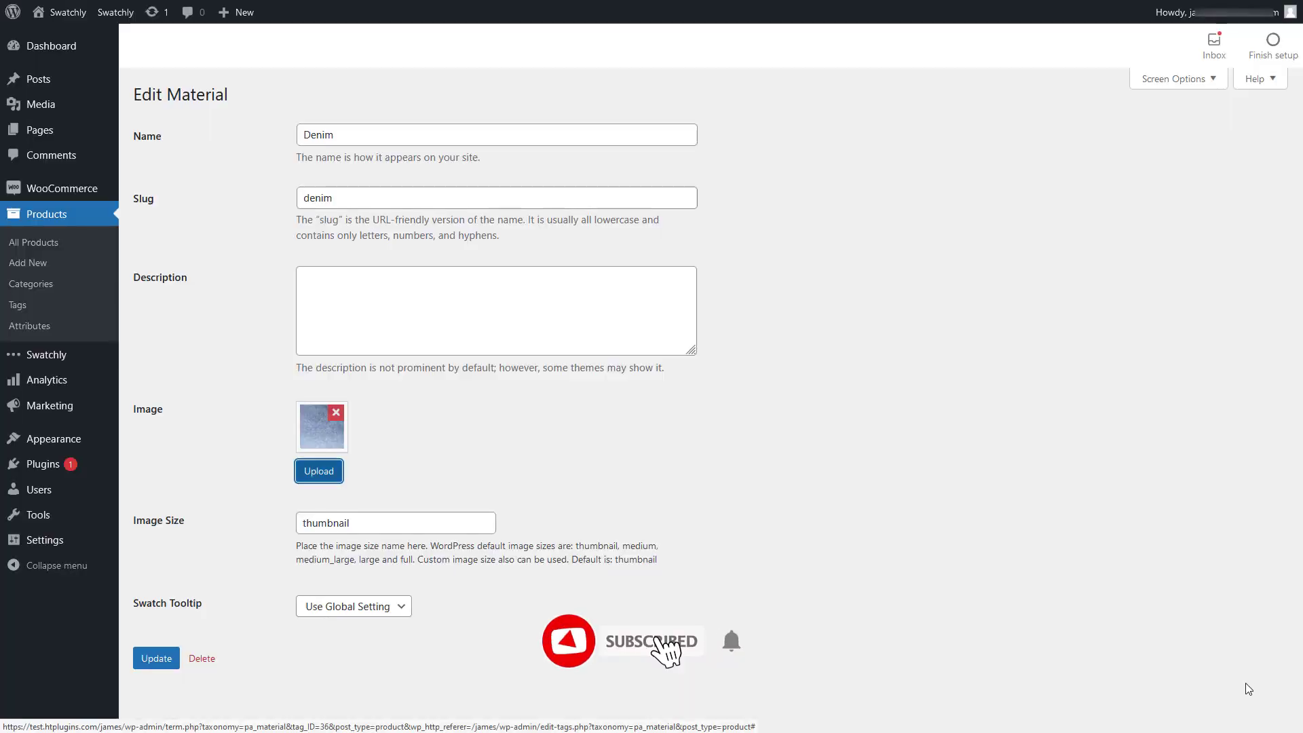
pyautogui.click(156, 658)
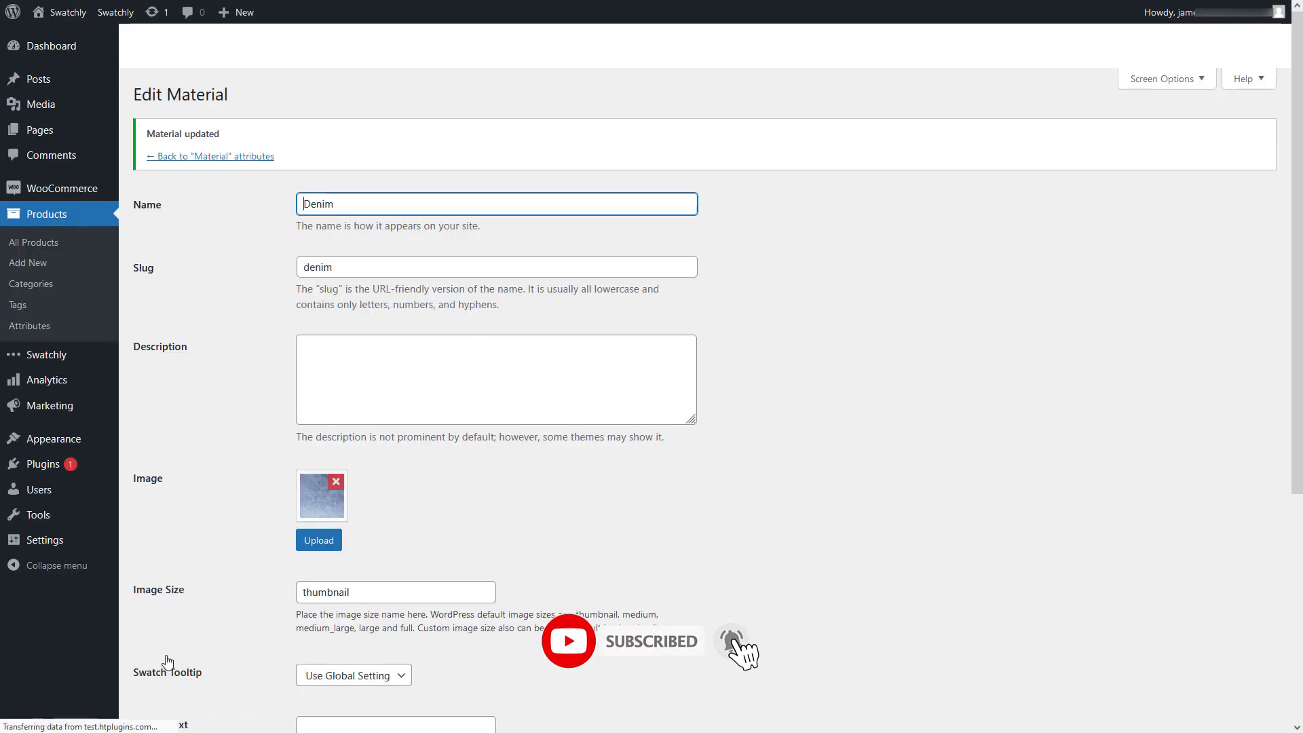
pyautogui.click(192, 156)
# - Give the Silk material term the teal chevron texture image as its swatch
pyautogui.click(630, 307)
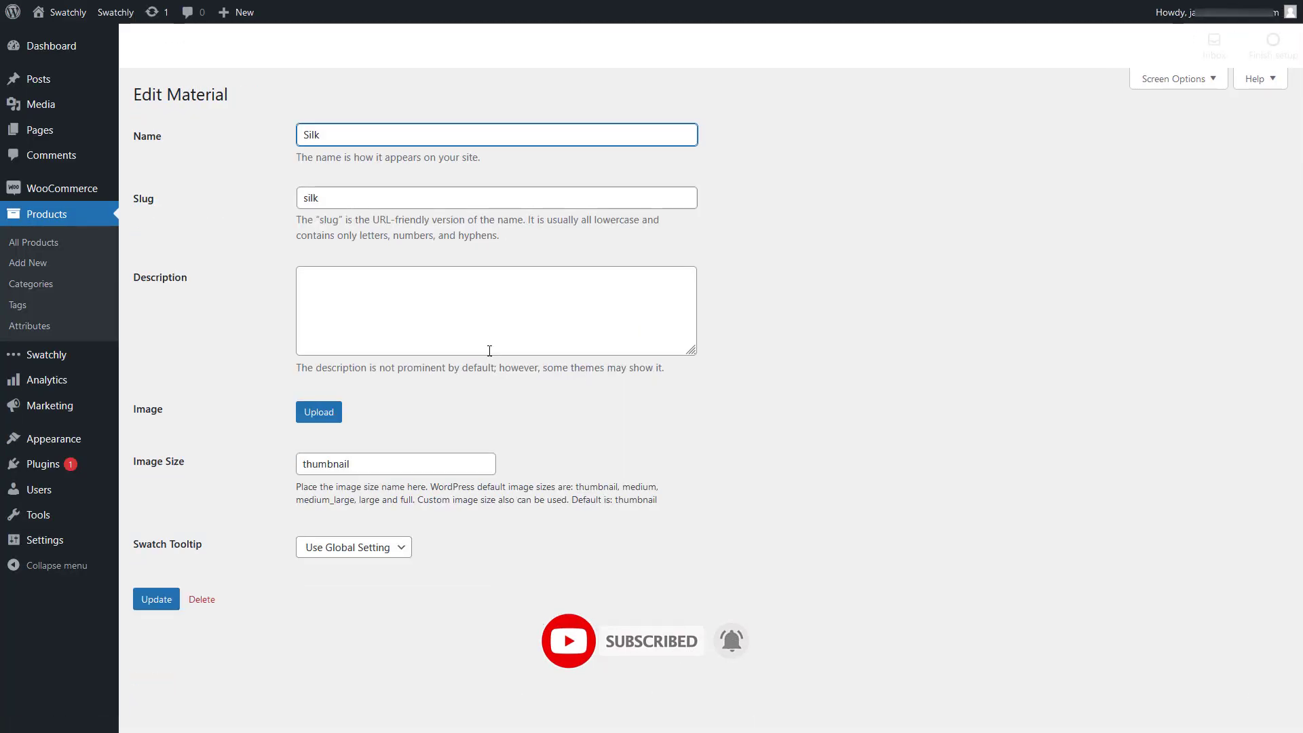
pyautogui.click(155, 410)
pyautogui.click(311, 217)
pyautogui.click(1248, 690)
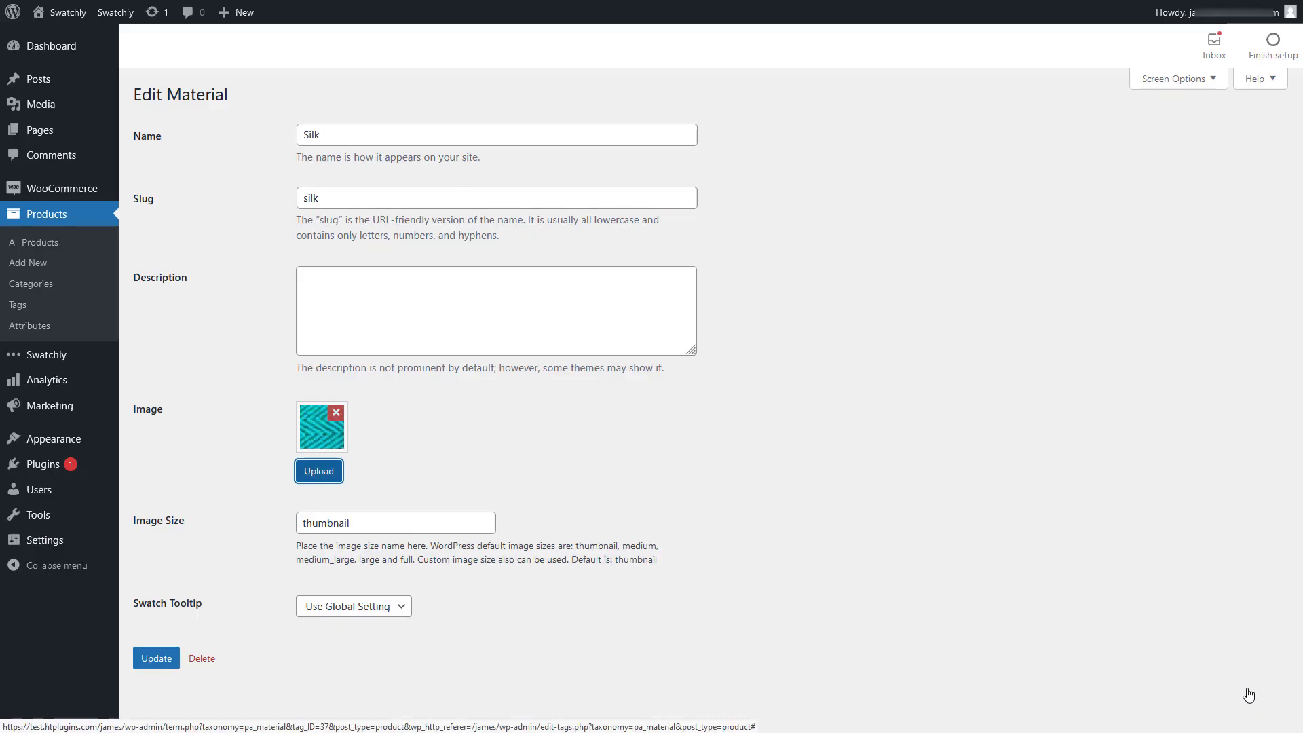
pyautogui.click(156, 659)
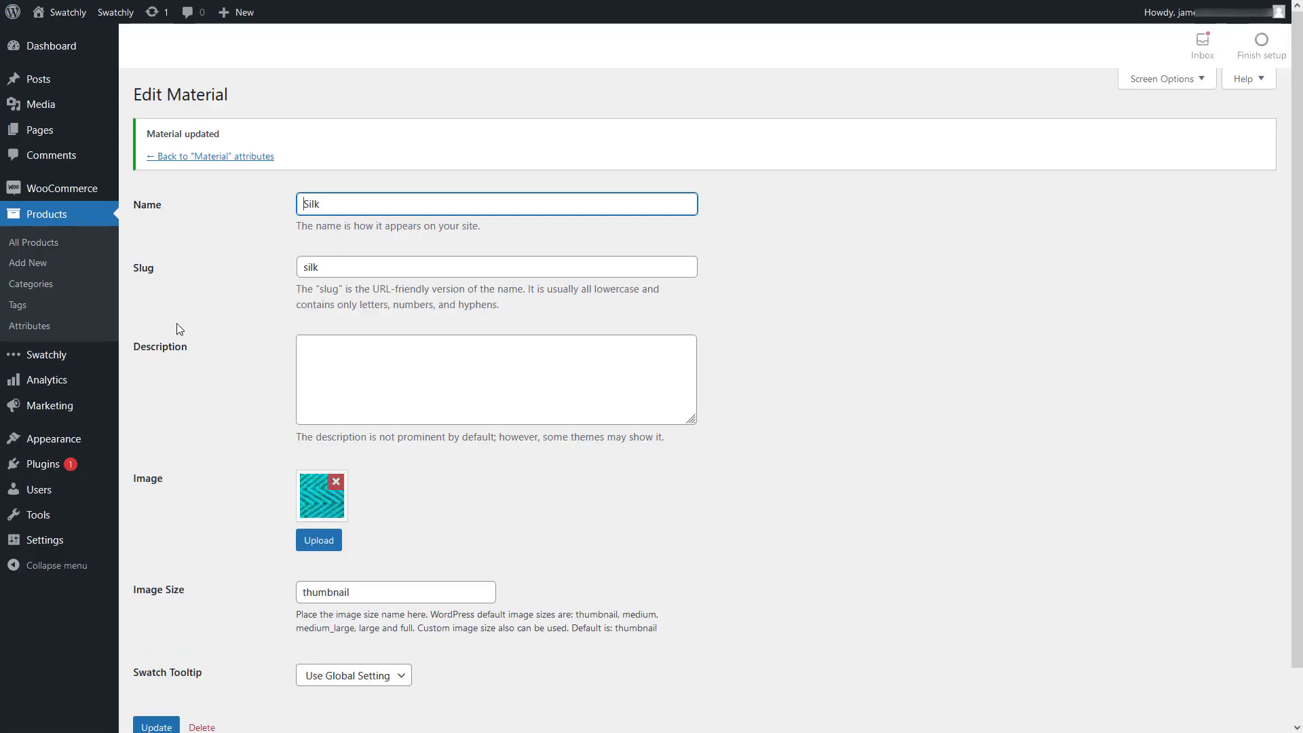
pyautogui.click(204, 157)
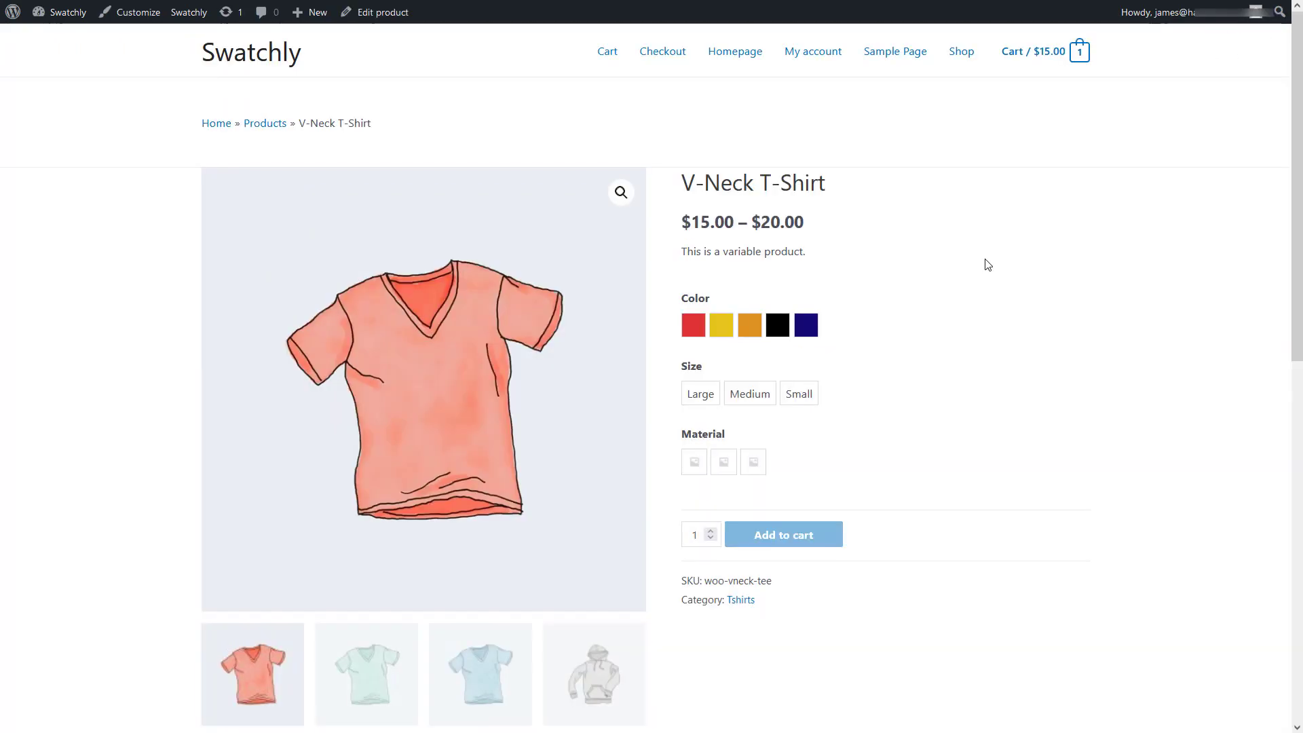
# - Reload the V-Neck T-Shirt page to see the cotton, denim and silk image swatches
pyautogui.rightClick(986, 260)
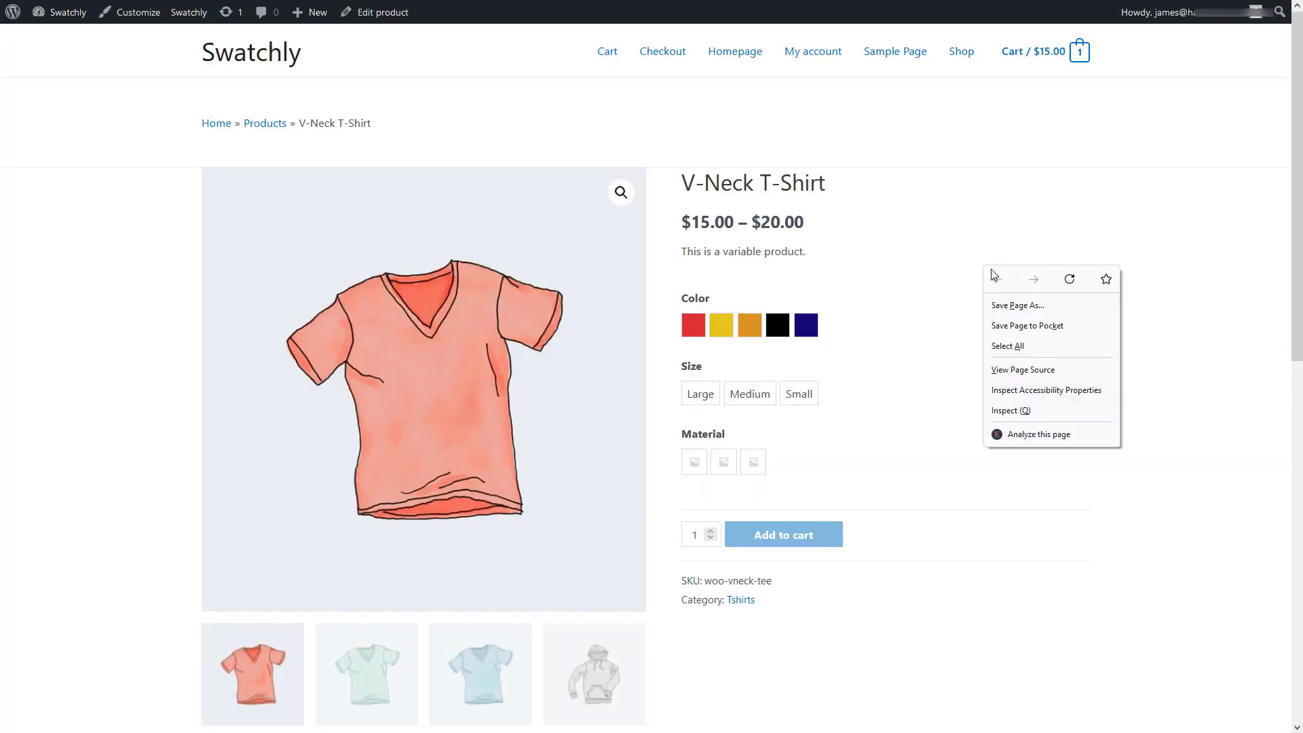
pyautogui.click(1067, 280)
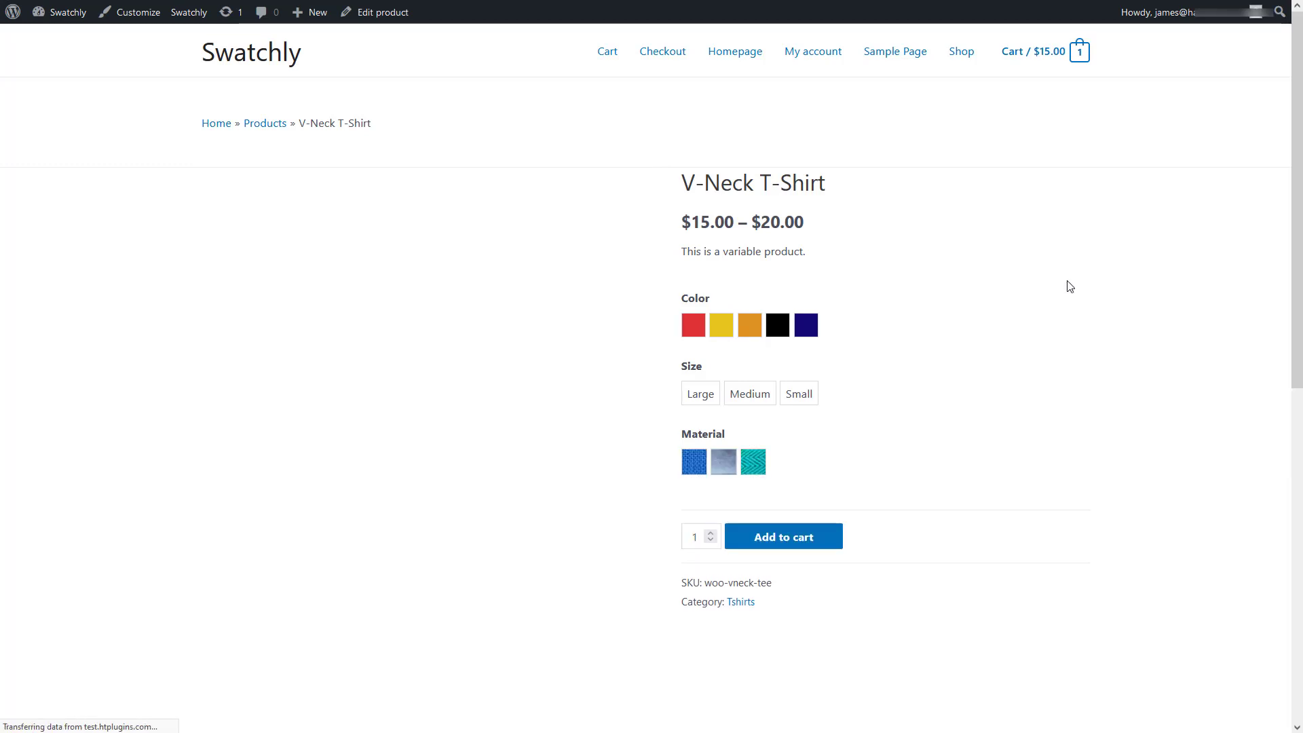